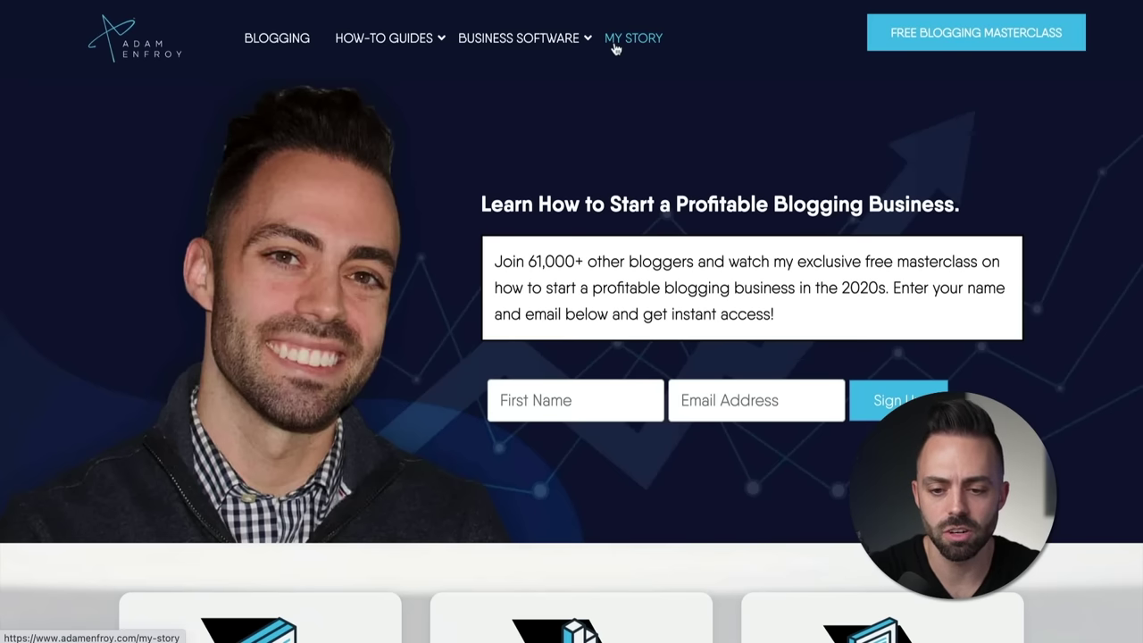
Step: Open the "19 Best Website Builders" article from the site's business software guides and dismiss the Zyro pop-up
{"action": "scroll", "coordinate": [614, 49], "scroll_direction": "down", "scroll_amount": 1}
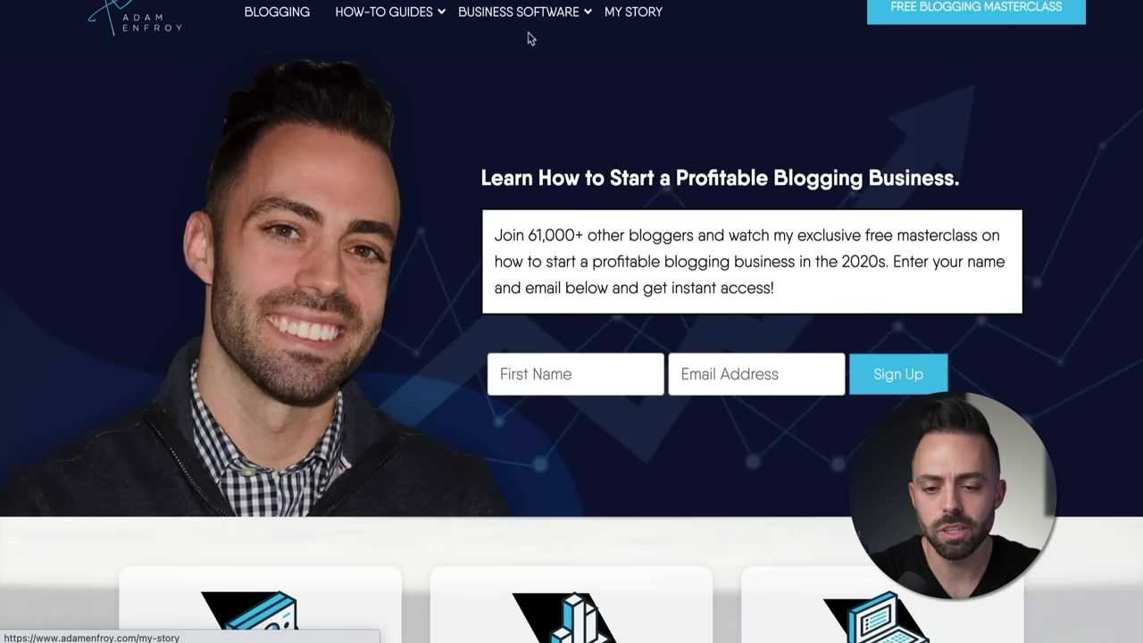
{"action": "mouse_move", "coordinate": [543, 35]}
{"action": "left_click", "coordinate": [494, 56]}
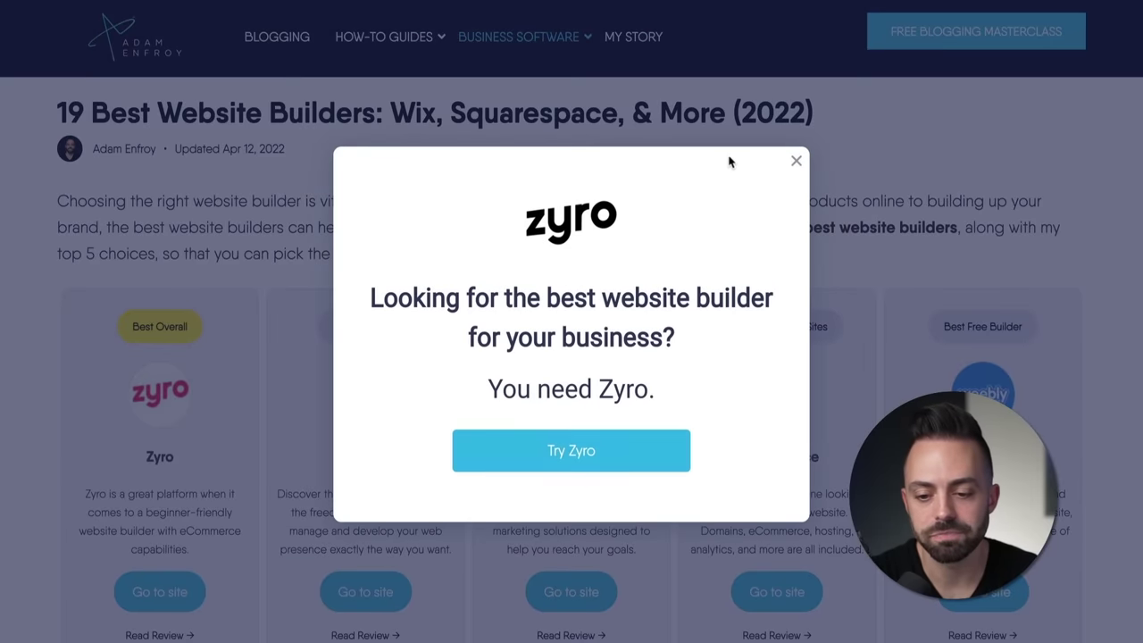
{"action": "left_click", "coordinate": [796, 161]}
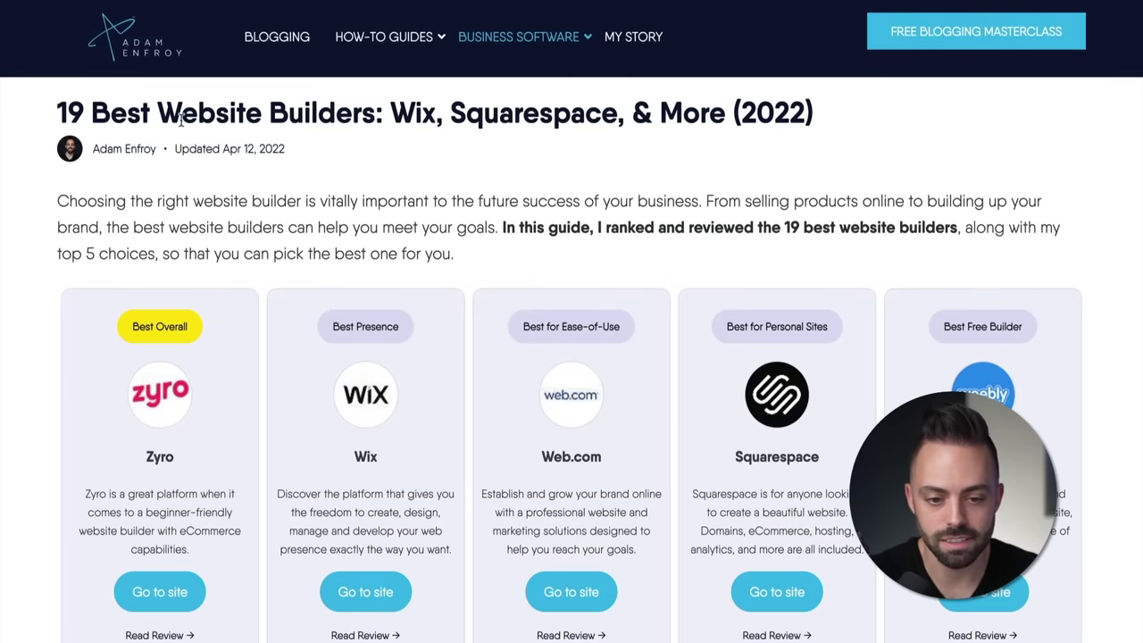
Step: Examine the website builders article's comparison cards, introduction, "What is the Best Website Builder?" heading and the line introducing the top picks
{"action": "scroll", "coordinate": [352, 191], "scroll_direction": "down", "scroll_amount": 1}
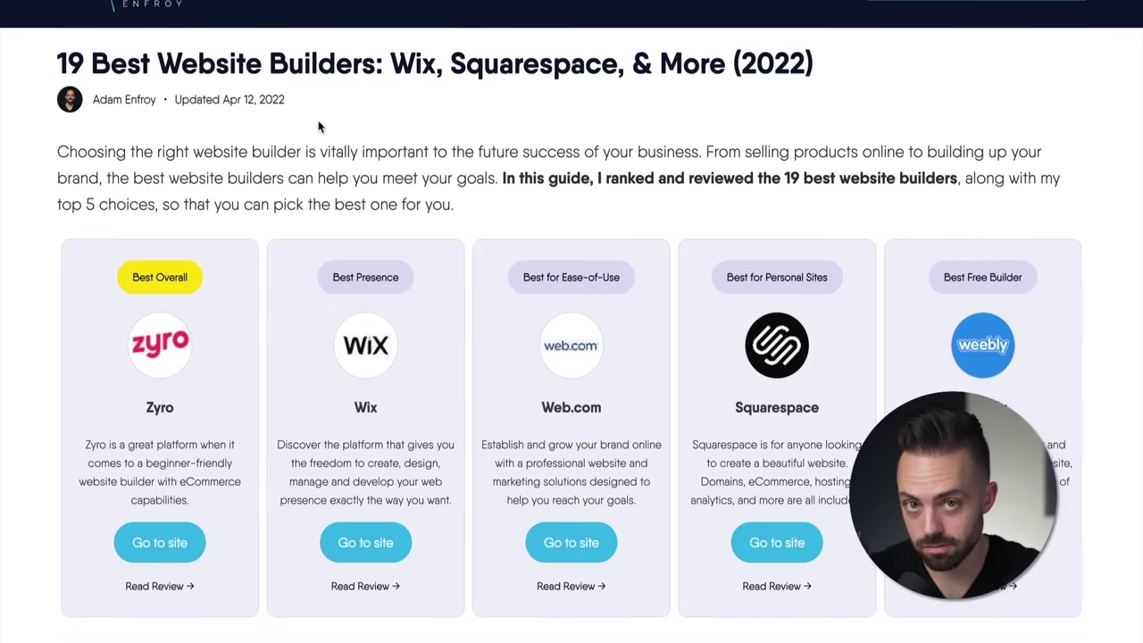
{"action": "left_click_drag", "start_coordinate": [168, 152], "coordinate": [377, 155]}
{"action": "left_click", "coordinate": [345, 159]}
{"action": "scroll", "coordinate": [345, 166], "scroll_direction": "down", "scroll_amount": 6}
{"action": "left_click_drag", "start_coordinate": [302, 144], "coordinate": [165, 164]}
{"action": "scroll", "coordinate": [271, 241], "scroll_direction": "down", "scroll_amount": 6}
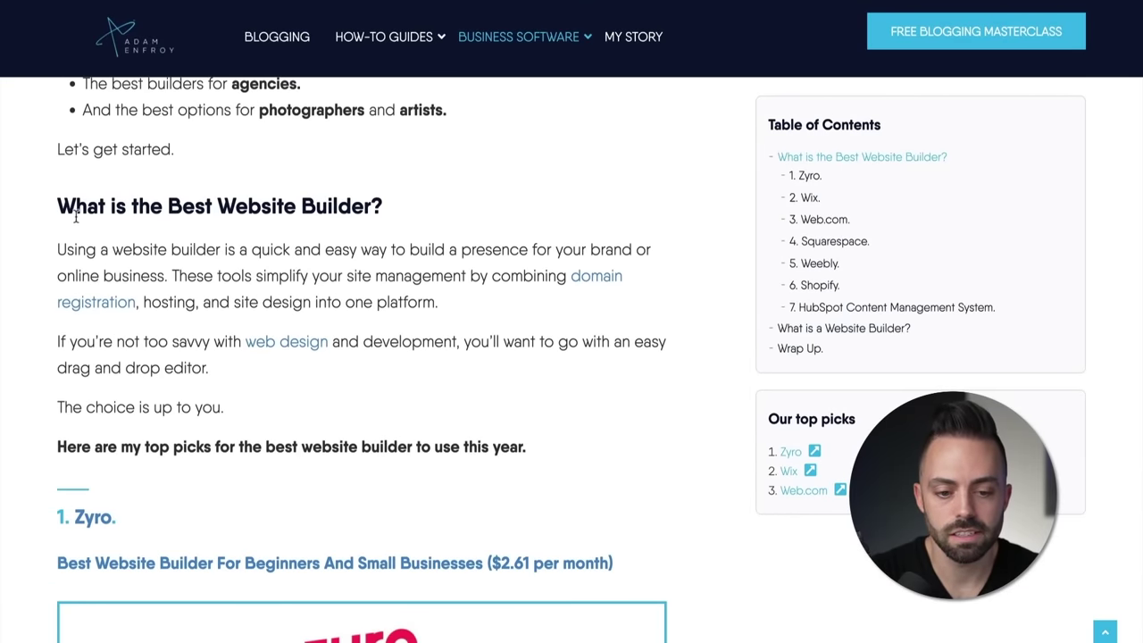
{"action": "left_click_drag", "start_coordinate": [56, 204], "coordinate": [393, 212]}
{"action": "left_click", "coordinate": [374, 207]}
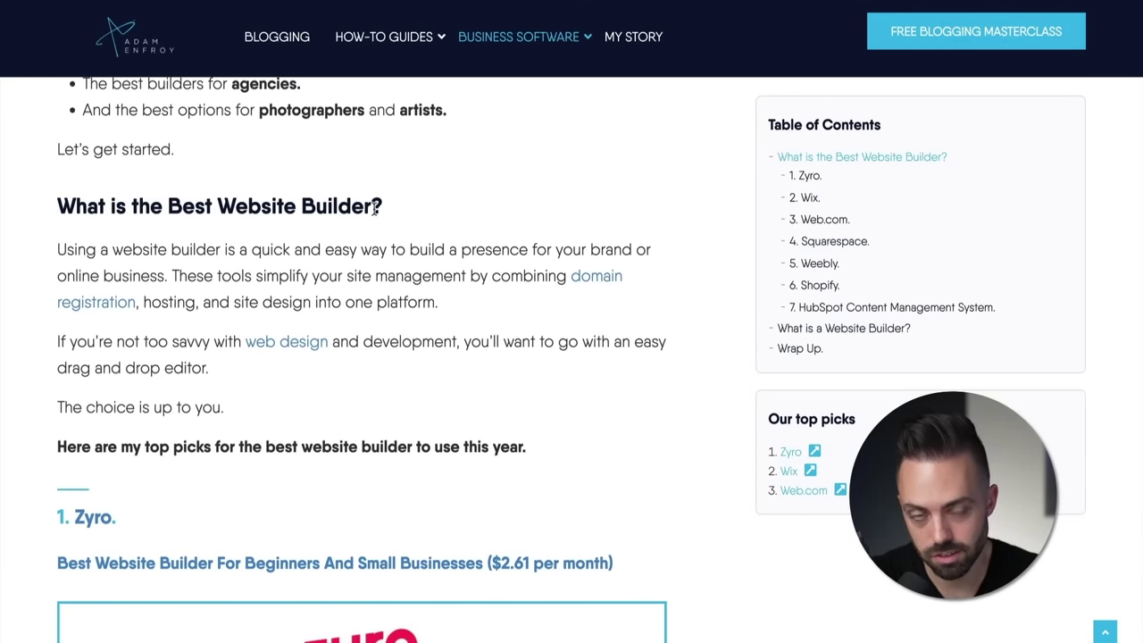
{"action": "scroll", "coordinate": [405, 298], "scroll_direction": "down", "scroll_amount": 2}
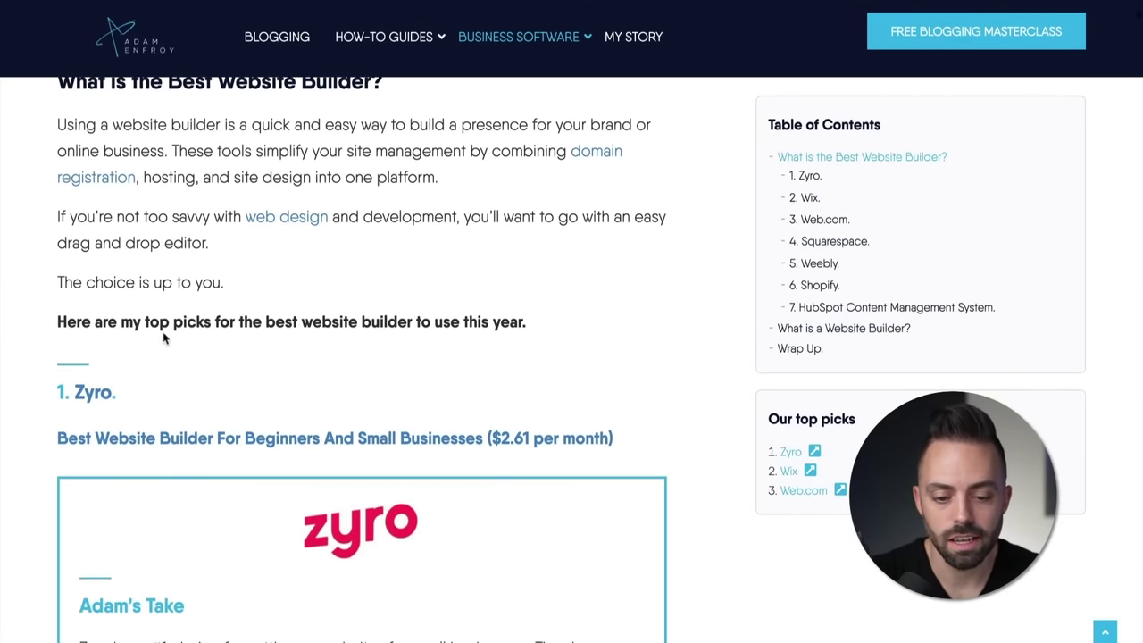
{"action": "left_click_drag", "start_coordinate": [250, 318], "coordinate": [59, 322]}
{"action": "left_click", "coordinate": [467, 319]}
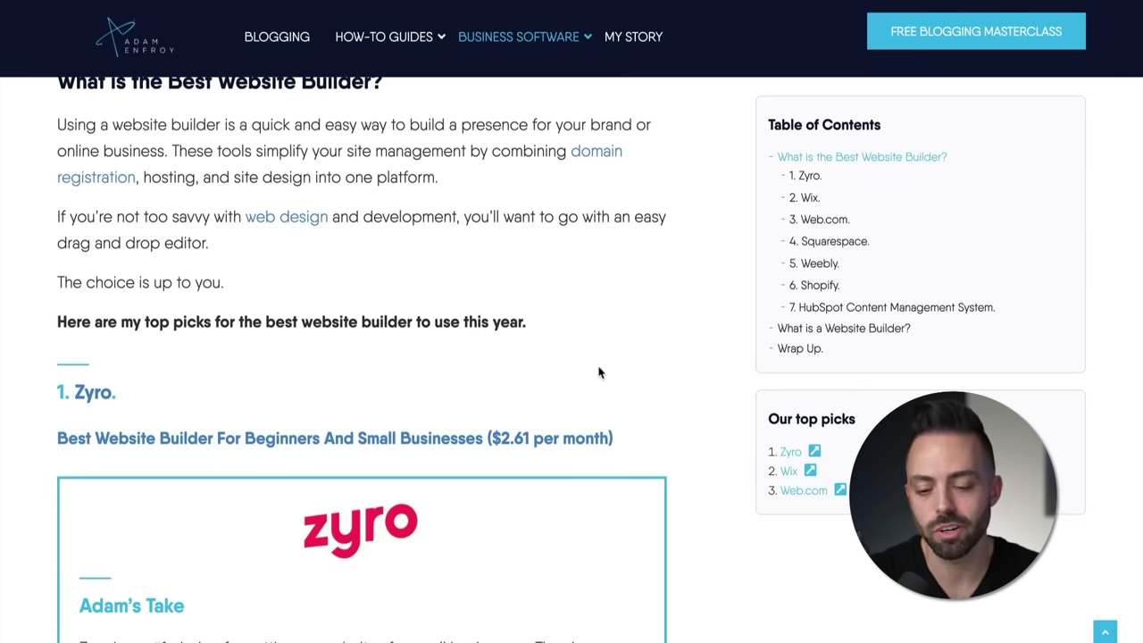
{"action": "scroll", "coordinate": [598, 372], "scroll_direction": "down", "scroll_amount": 2}
{"action": "scroll", "coordinate": [599, 372], "scroll_direction": "up", "scroll_amount": 15}
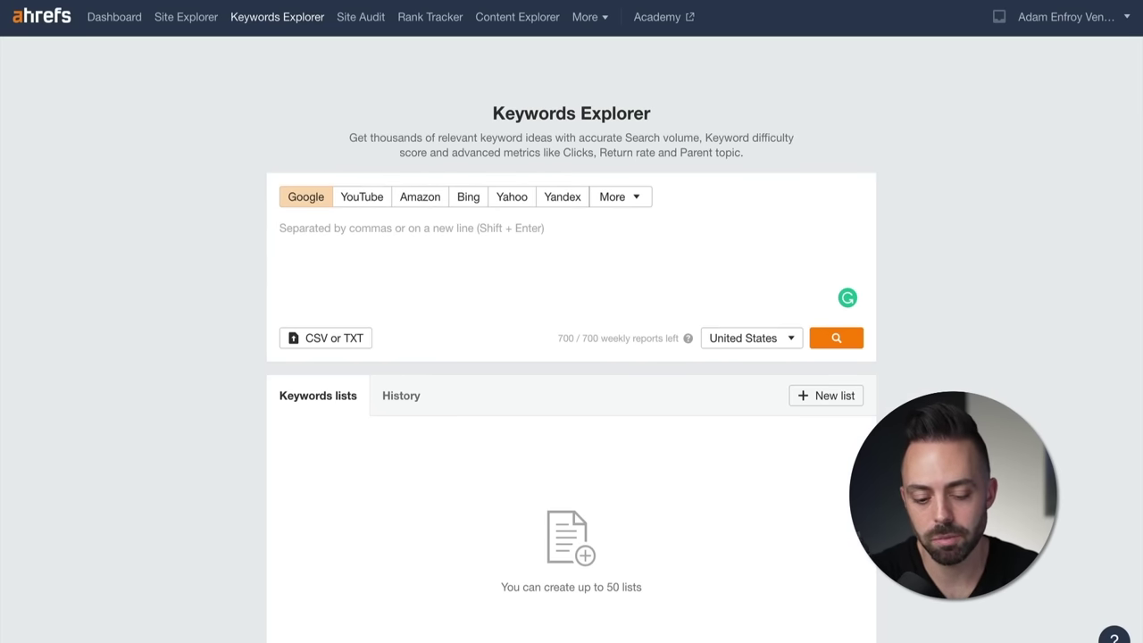
Step: In Ahrefs Keywords Explorer, look up "best" for Google in the United States and open its matching terms
{"action": "type", "text": "best"}
{"action": "key", "text": "Return"}
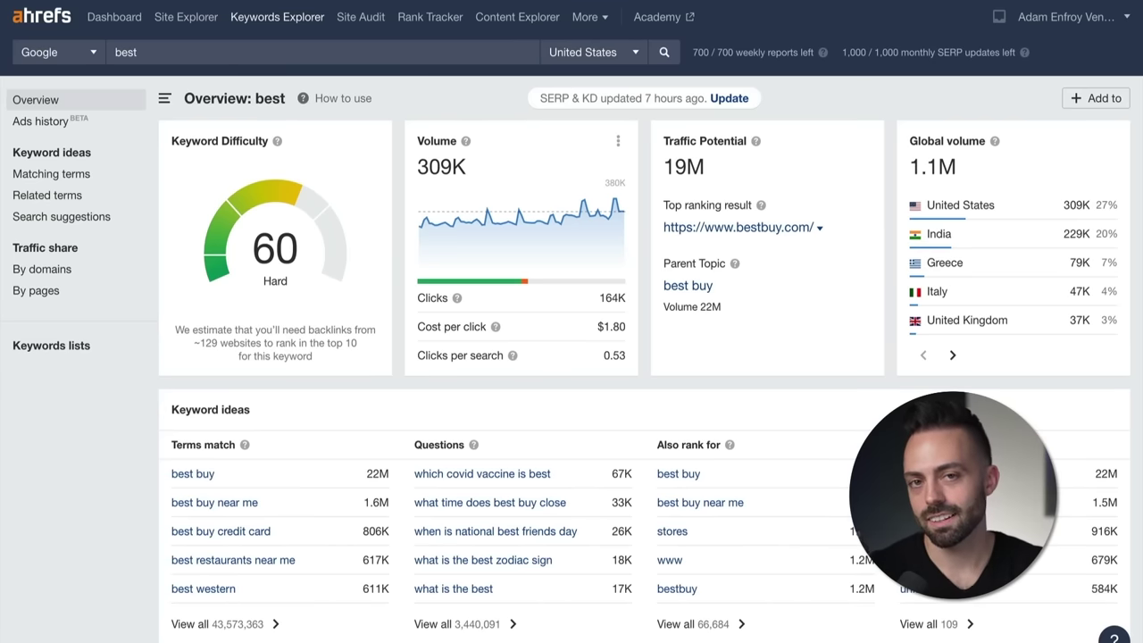
{"action": "left_click", "coordinate": [73, 177]}
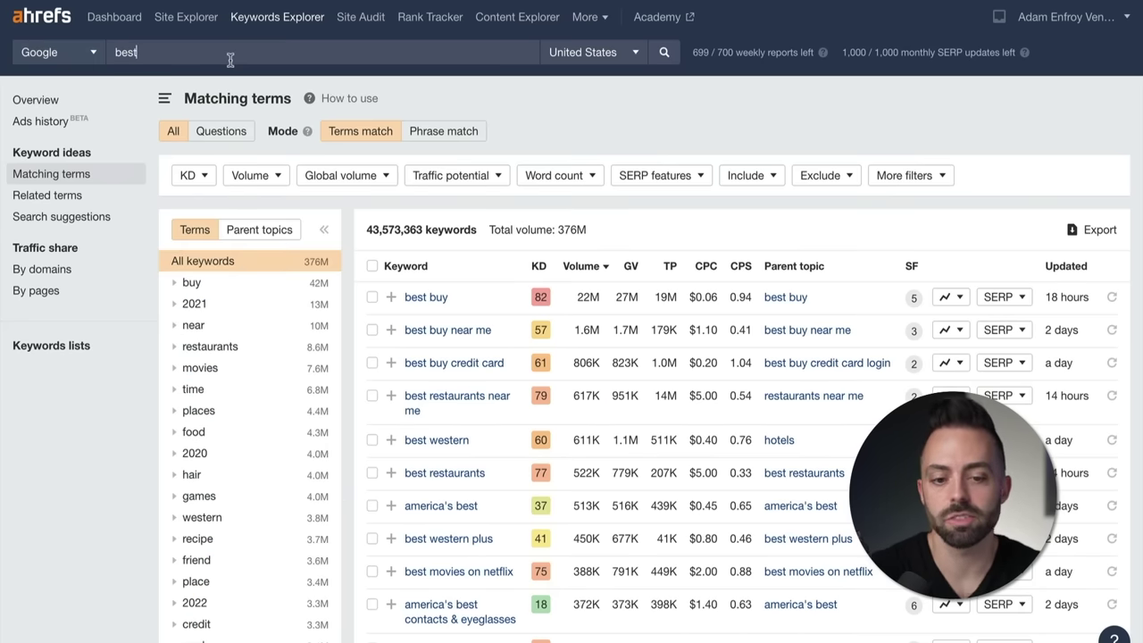
Step: Extend the keyword query to "best laptop" and review its matching terms
{"action": "type", "text": "aptop"}
{"action": "key", "text": "Return"}
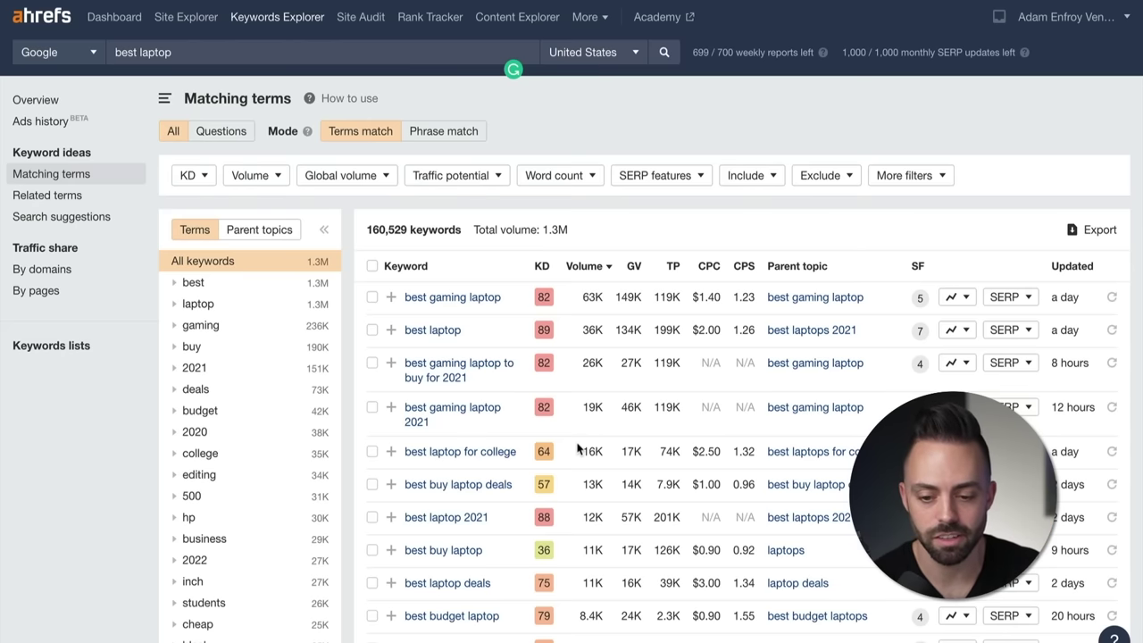
{"action": "mouse_move", "coordinate": [712, 268]}
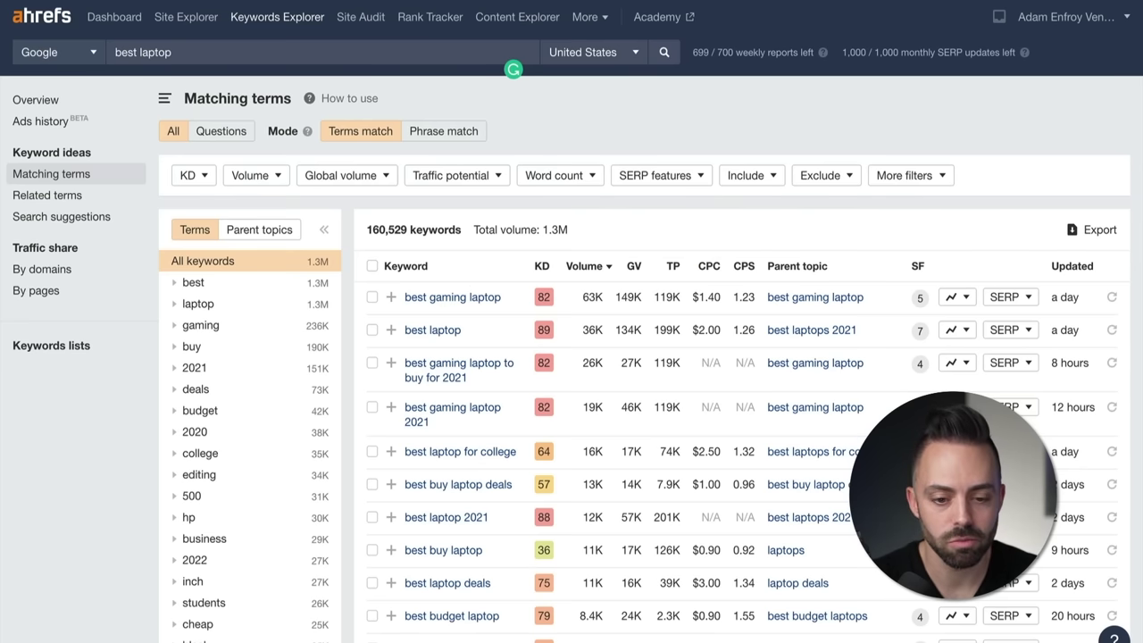
Step: Filter the matching terms to a maximum keyword difficulty of 10
{"action": "left_click", "coordinate": [190, 175]}
{"action": "left_click", "coordinate": [334, 205]}
{"action": "type", "text": "10"}
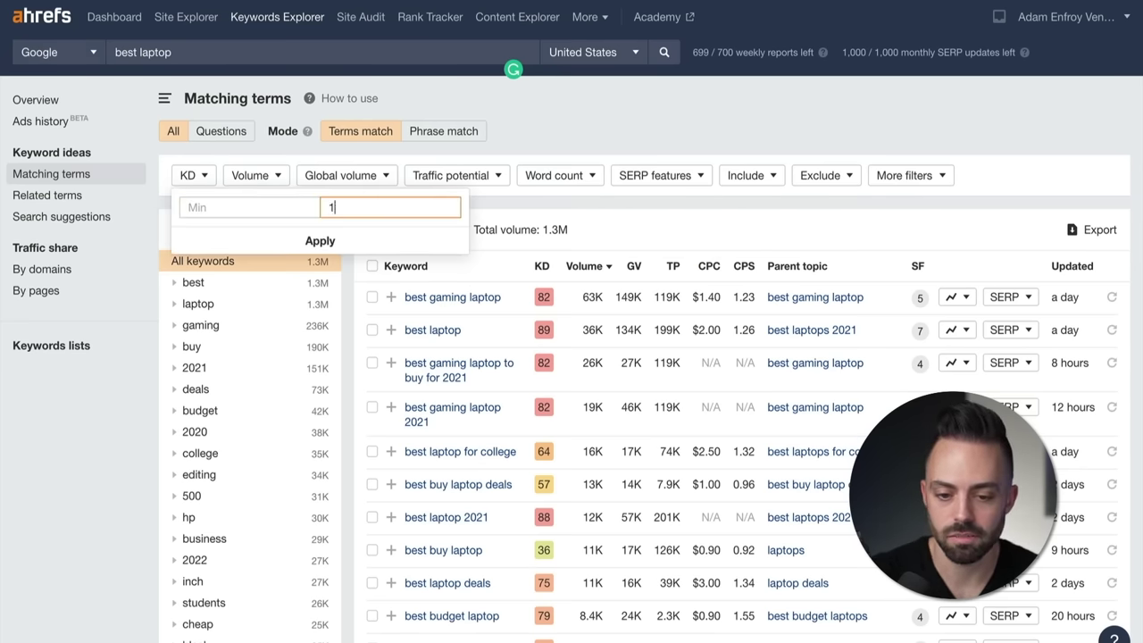
{"action": "key", "text": "Return"}
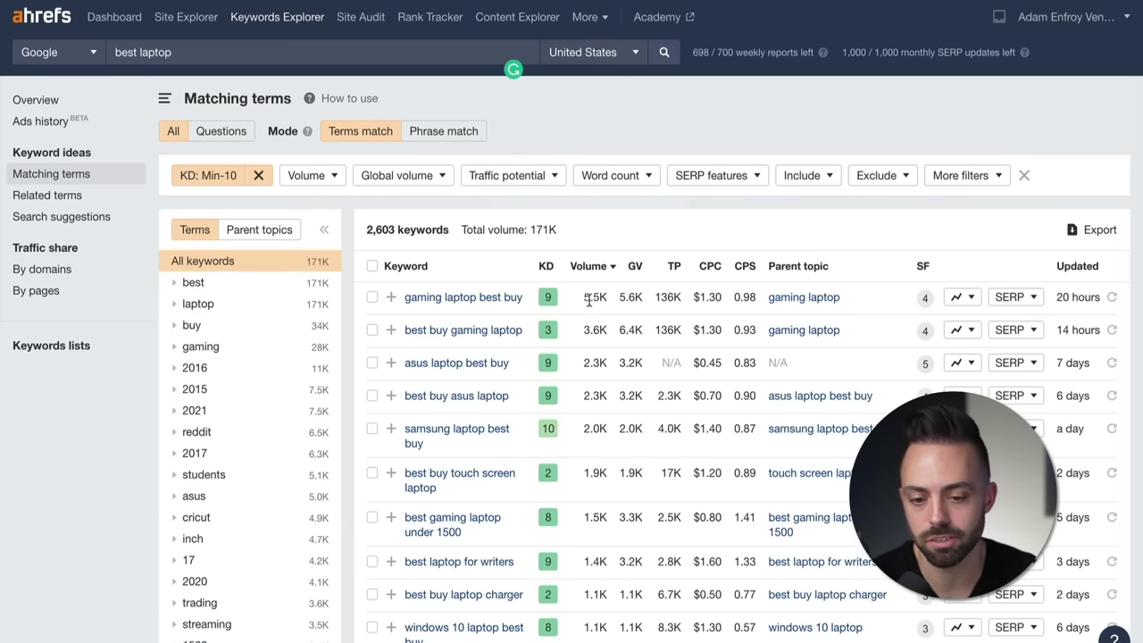
Step: Exclude keywords containing "buy" or "reddit" from the matching terms
{"action": "left_click", "coordinate": [889, 175]}
{"action": "type", "text": "buy"}
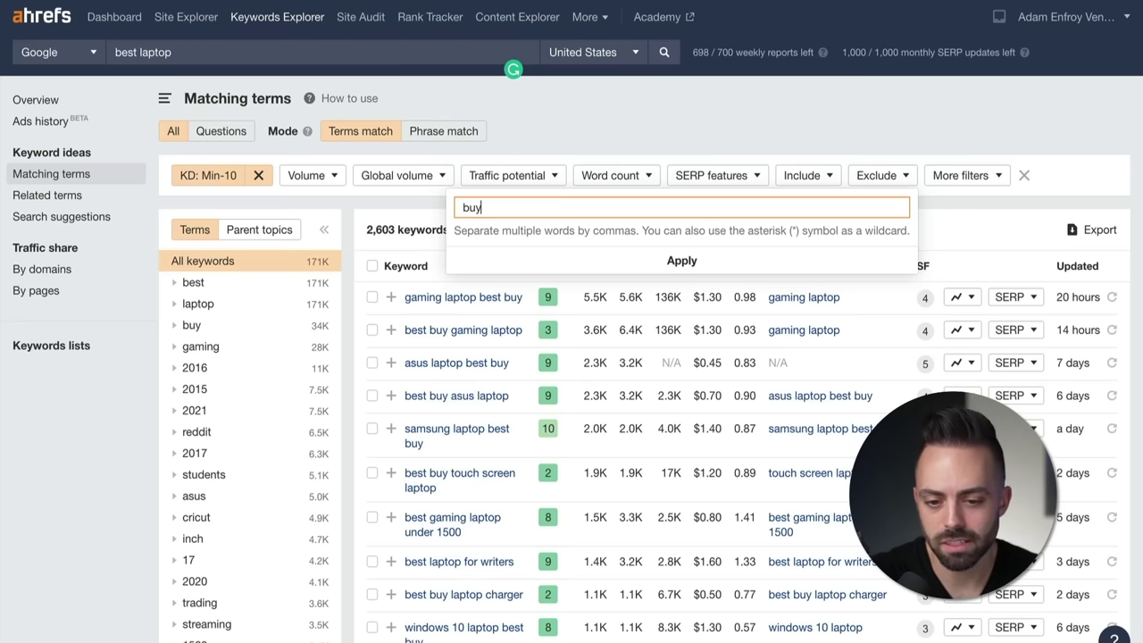
{"action": "type", "text": ", reddit"}
{"action": "key", "text": "Return"}
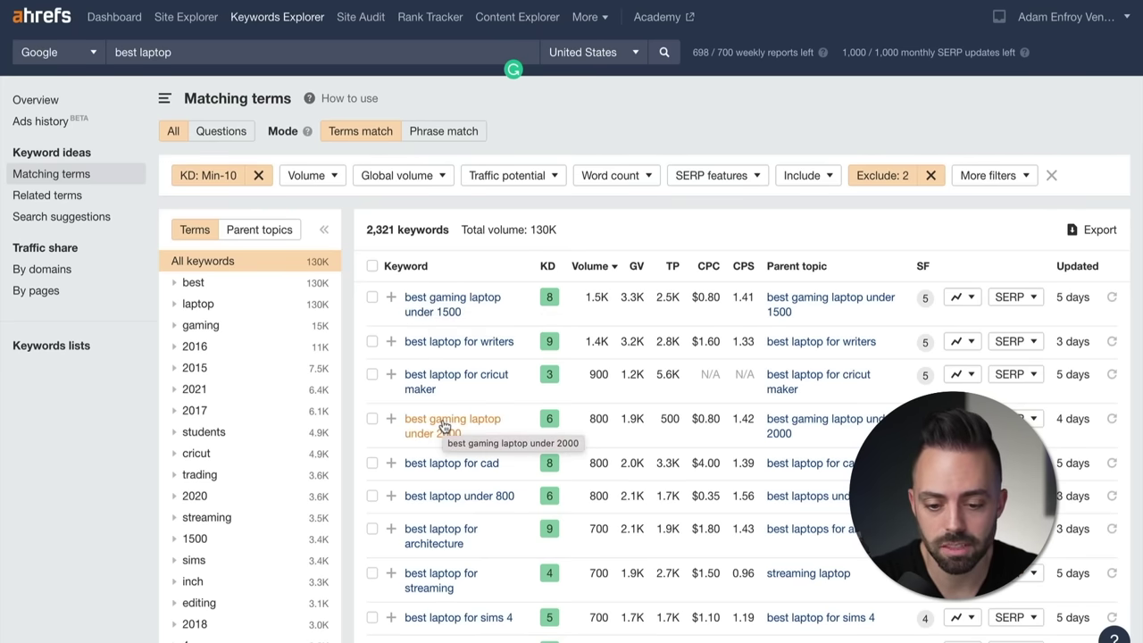
Step: Open the overview for "best gaming laptop under 2000" and examine its keyword difficulty and search volume
{"action": "left_click", "coordinate": [444, 425]}
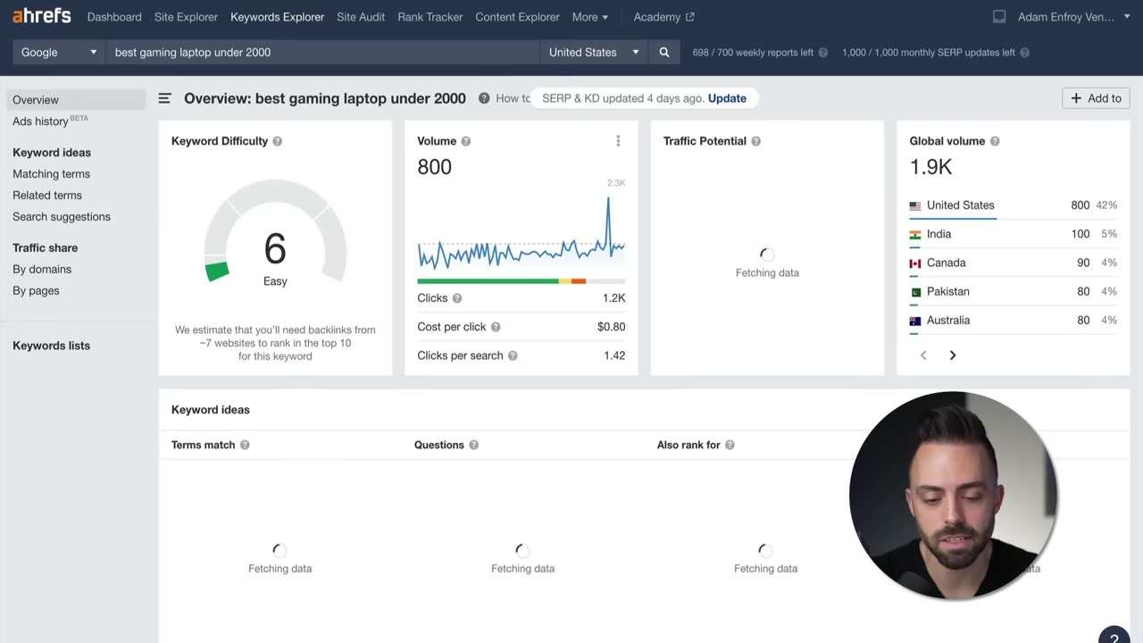
{"action": "mouse_move", "coordinate": [564, 286]}
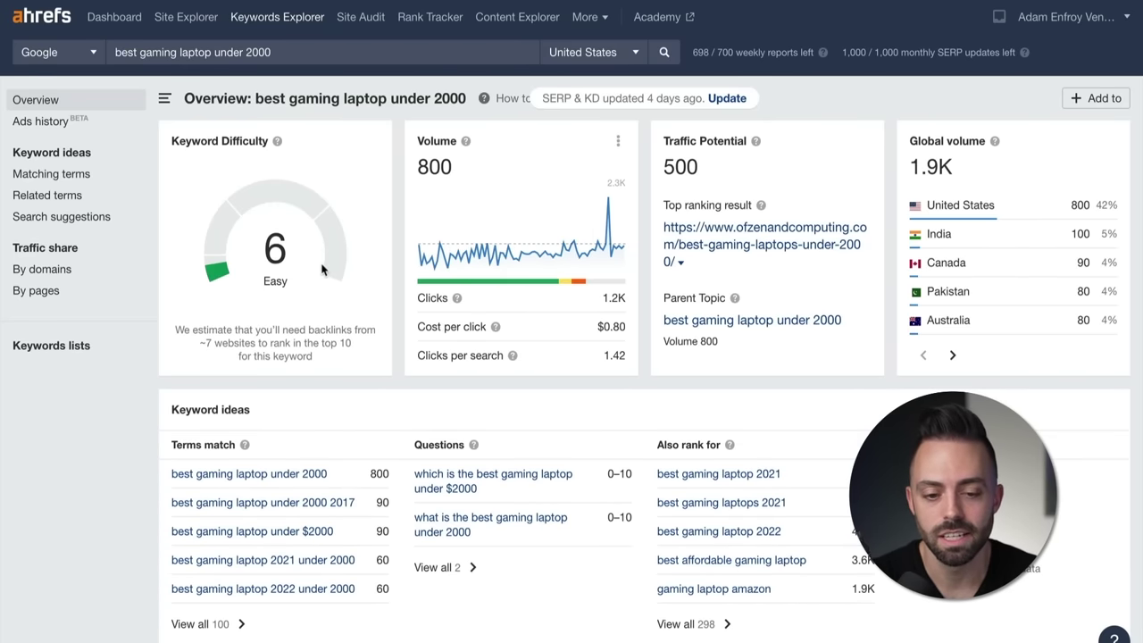
{"action": "double_click", "coordinate": [268, 246]}
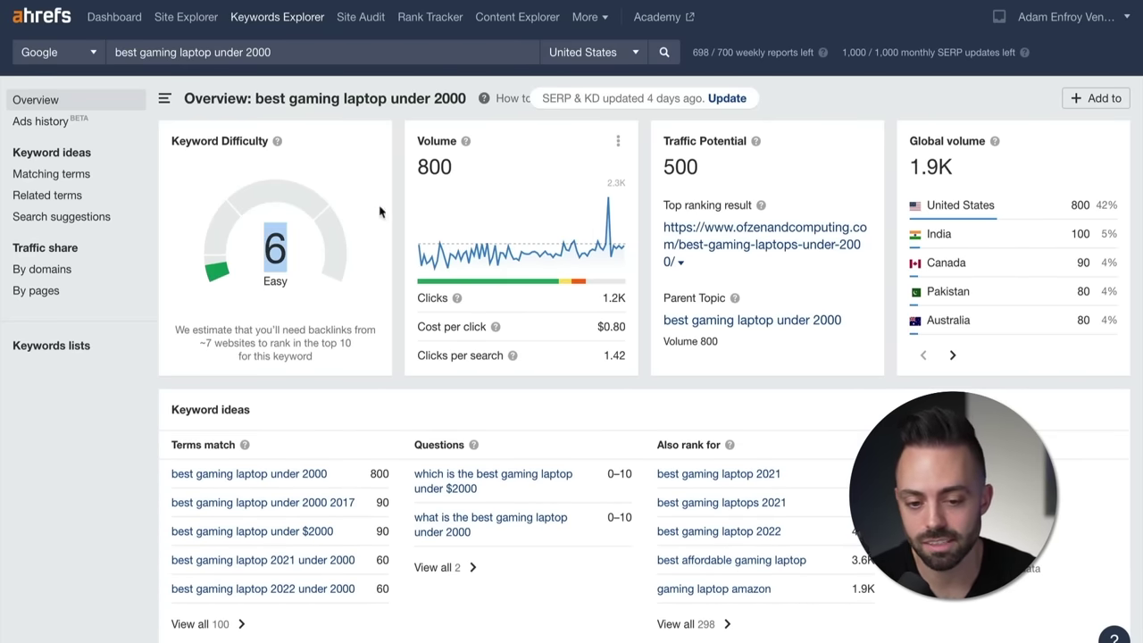
{"action": "left_click_drag", "start_coordinate": [417, 167], "coordinate": [498, 184]}
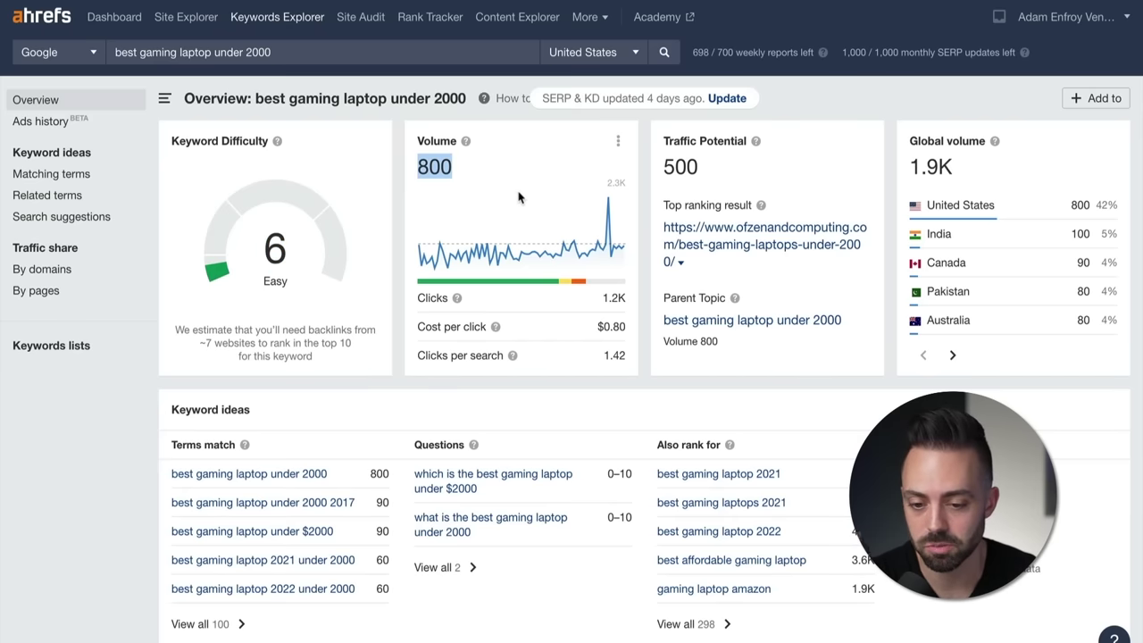
Step: Examine the top-ranking search results for the keyword, including their domain ratings
{"action": "scroll", "coordinate": [604, 245], "scroll_direction": "down", "scroll_amount": 15}
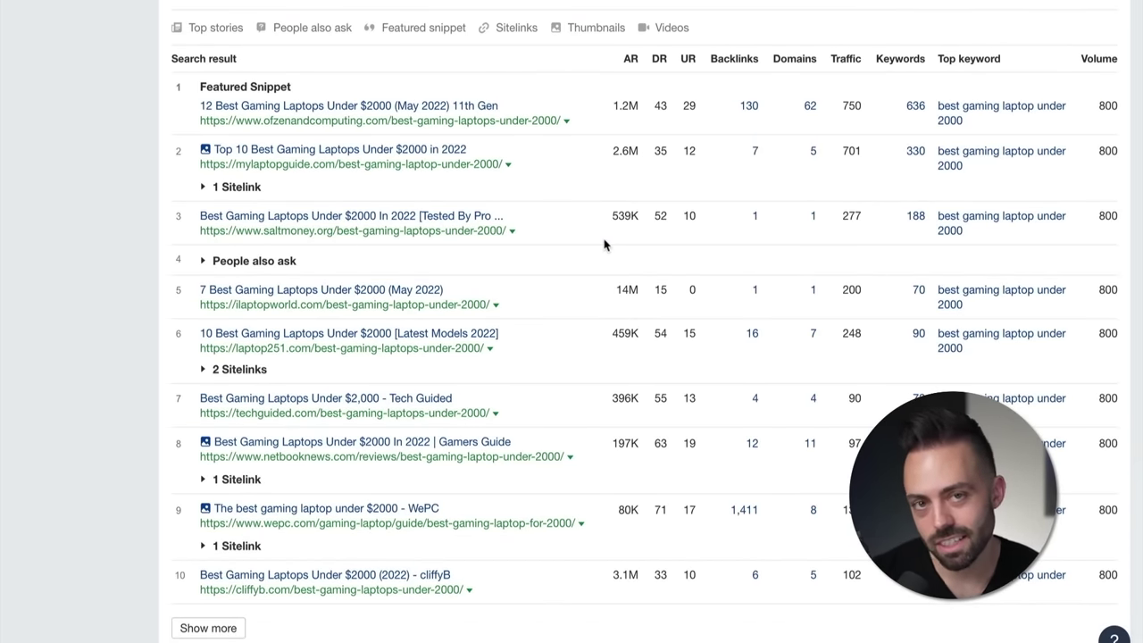
{"action": "scroll", "coordinate": [604, 245], "scroll_direction": "down", "scroll_amount": 1}
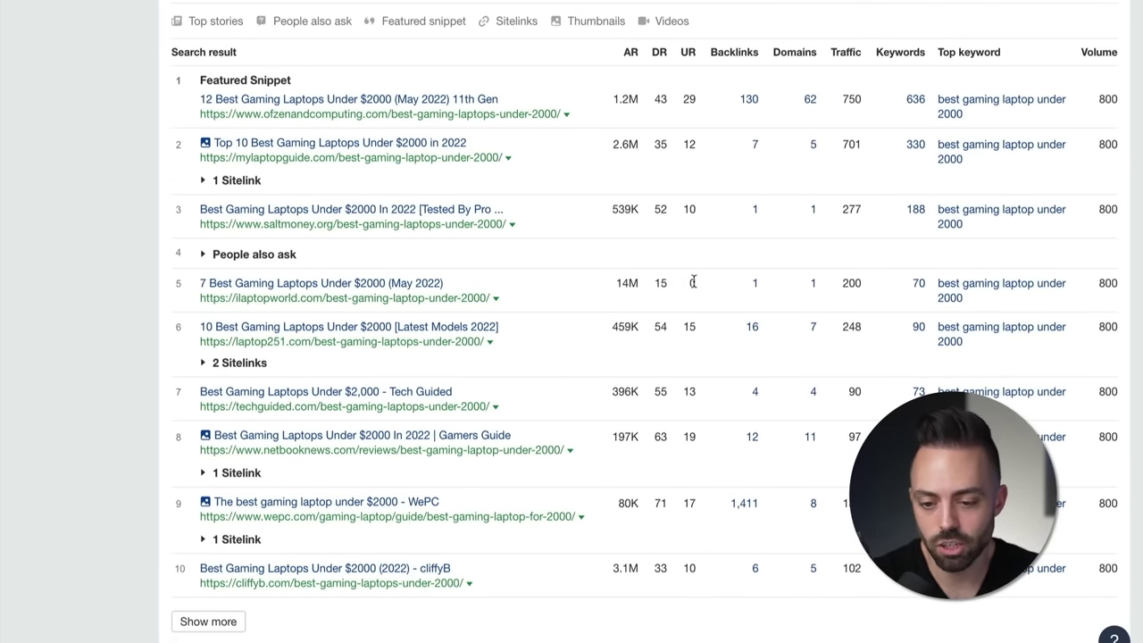
{"action": "mouse_move", "coordinate": [661, 52]}
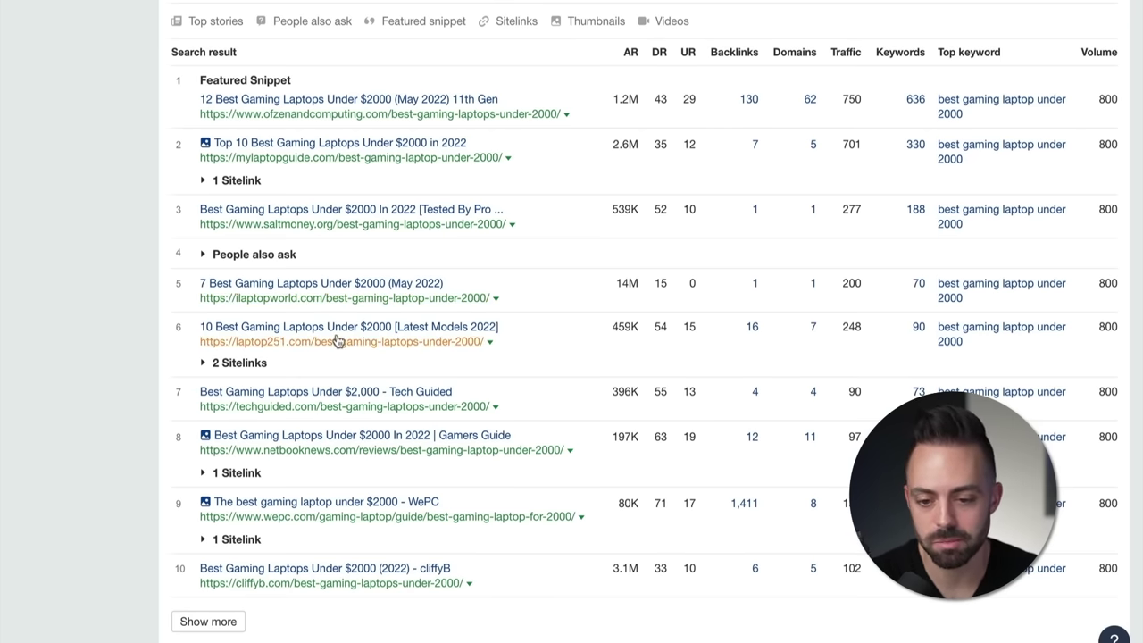
Step: Open the laptop251.com article on gaming laptops under $2000 and follow the Amazon price link for the GIGABYTE AORUS 15P
{"action": "scroll", "coordinate": [337, 341], "scroll_direction": "up", "scroll_amount": 1}
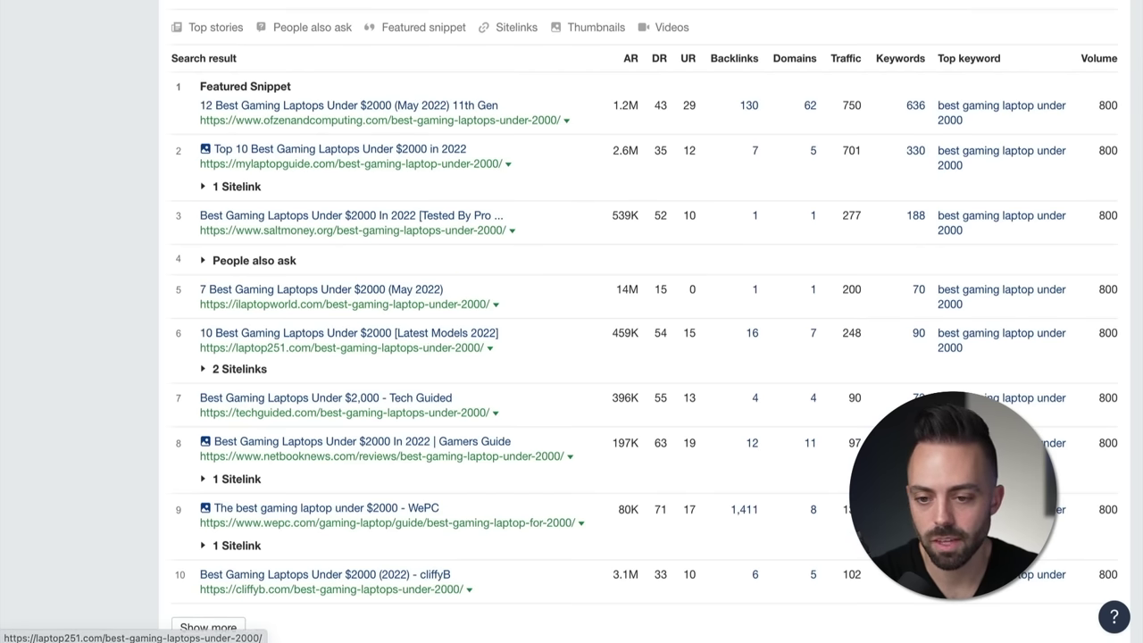
{"action": "left_click", "coordinate": [349, 332]}
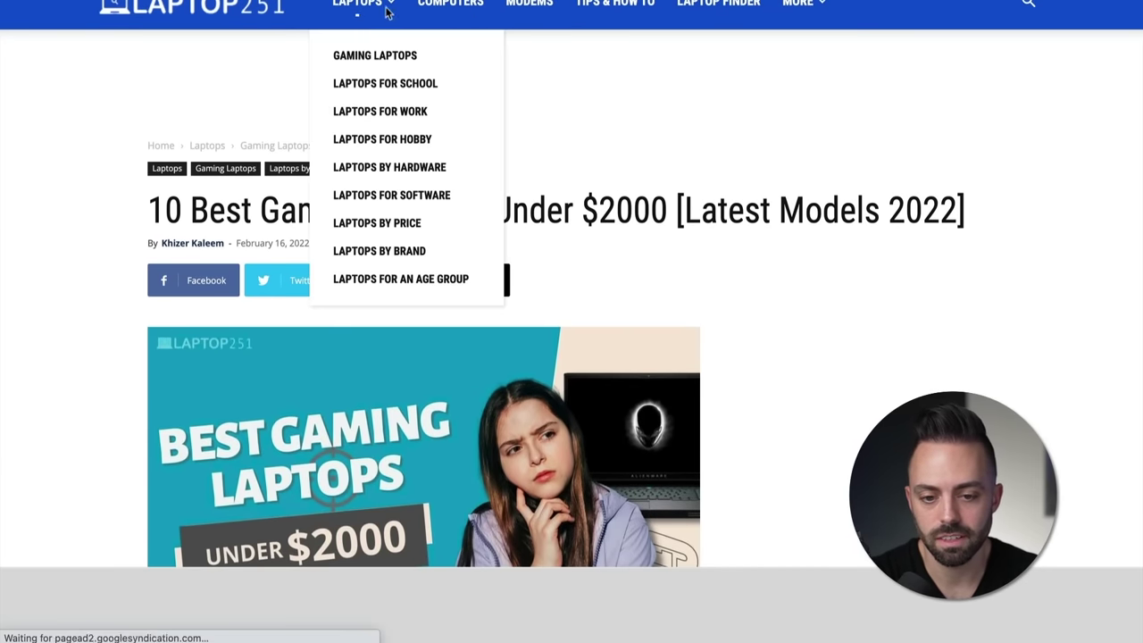
{"action": "scroll", "coordinate": [711, 297], "scroll_direction": "down", "scroll_amount": 1}
{"action": "scroll", "coordinate": [711, 297], "scroll_direction": "down", "scroll_amount": 1}
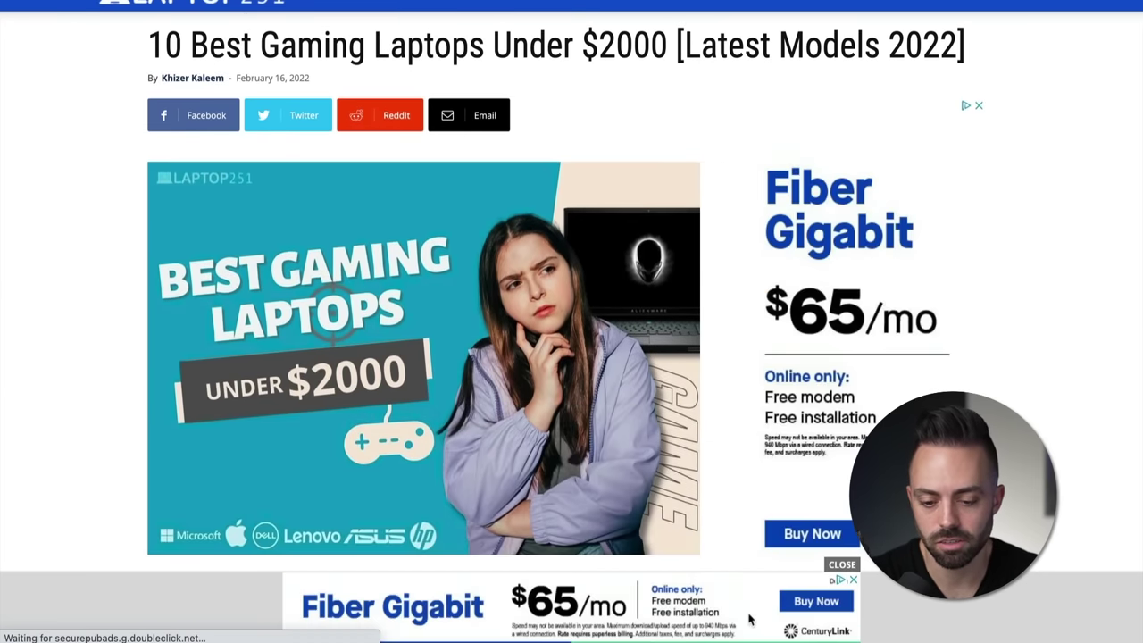
{"action": "scroll", "coordinate": [705, 416], "scroll_direction": "down", "scroll_amount": 2}
{"action": "scroll", "coordinate": [705, 416], "scroll_direction": "down", "scroll_amount": 8}
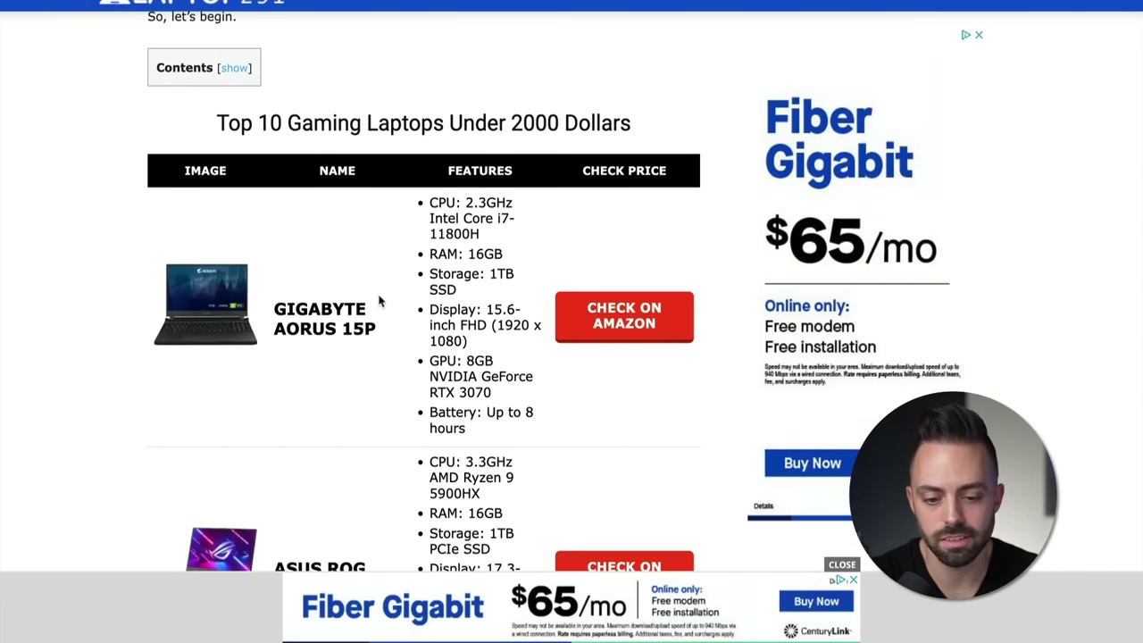
{"action": "left_click", "coordinate": [602, 320]}
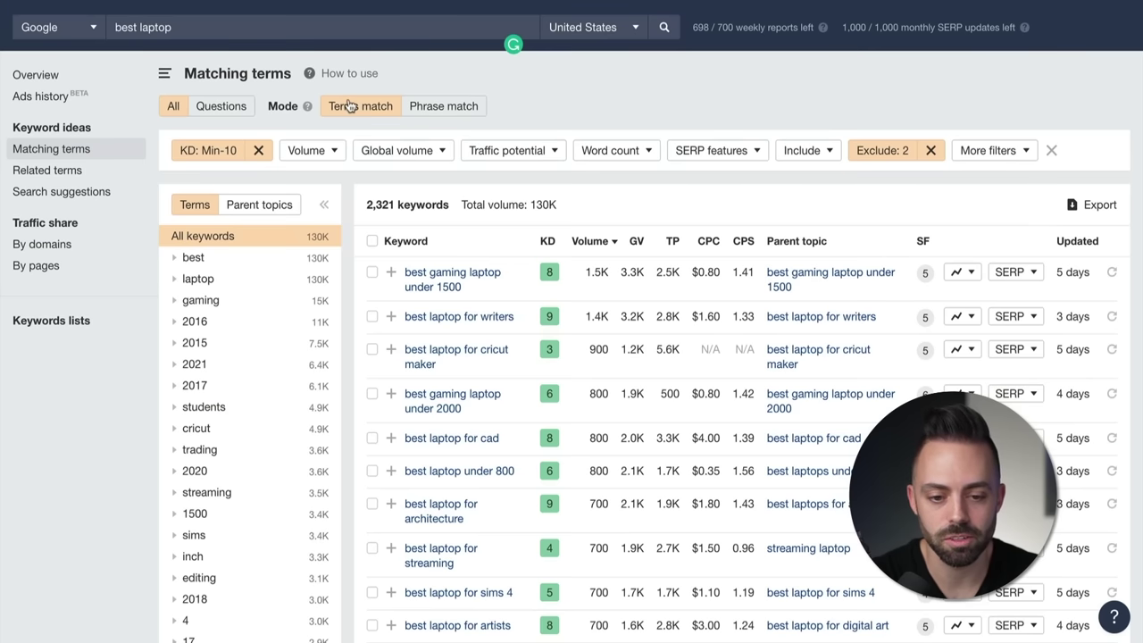
Step: Back in the Ahrefs matching terms, change the query to "best golf" and review the keyword difficulties and volumes
{"action": "left_click_drag", "start_coordinate": [179, 30], "coordinate": [138, 30]}
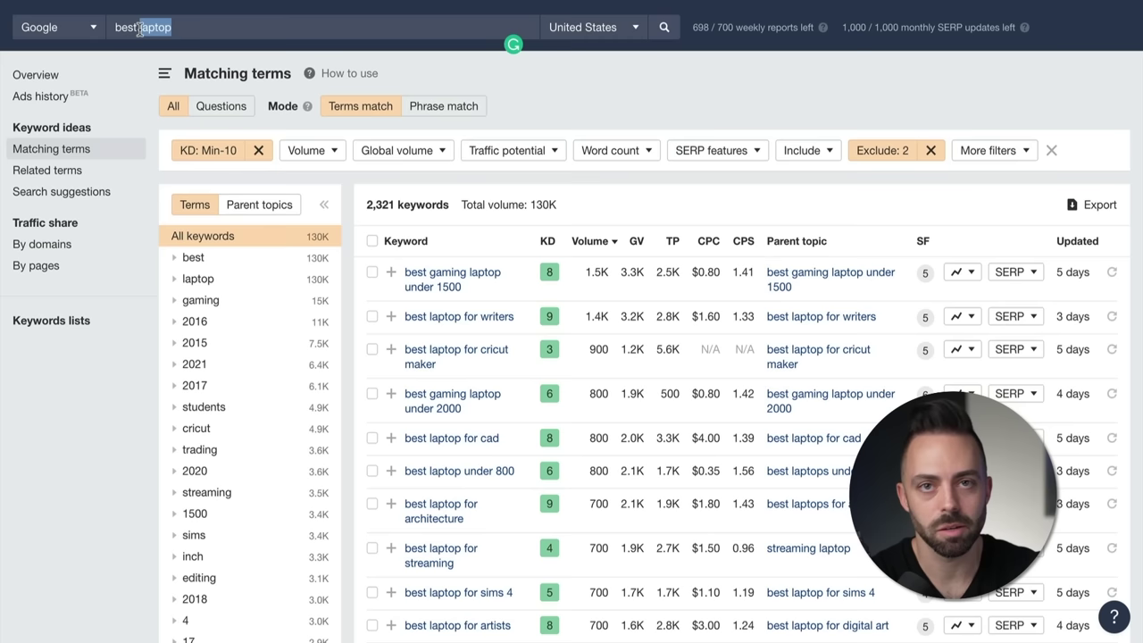
{"action": "type", "text": "golf"}
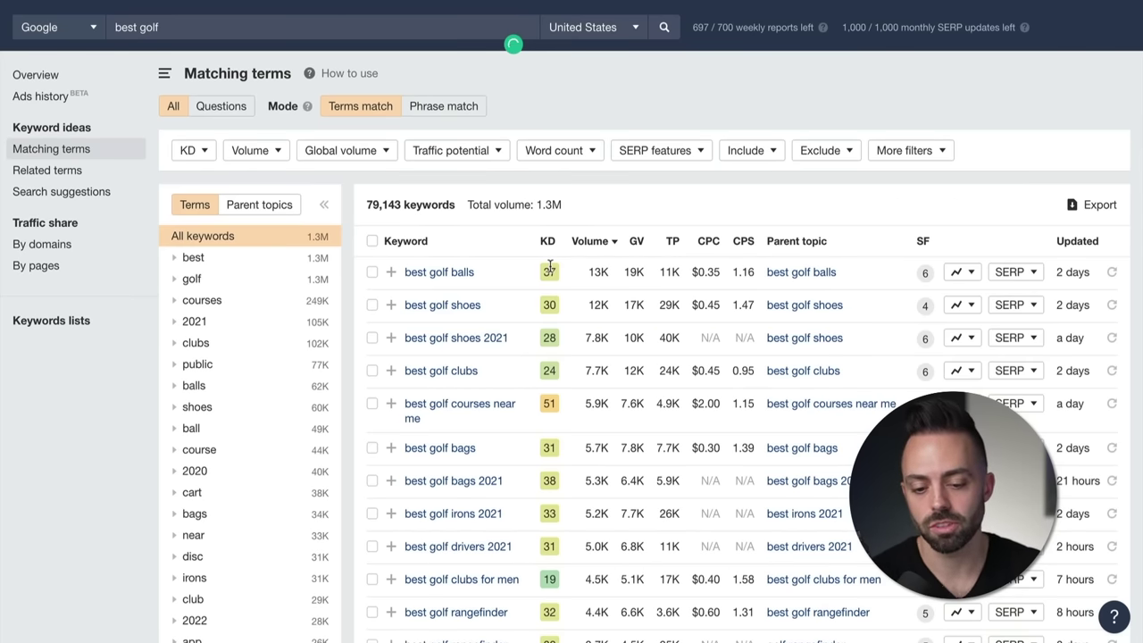
{"action": "scroll", "coordinate": [500, 442], "scroll_direction": "down", "scroll_amount": 3}
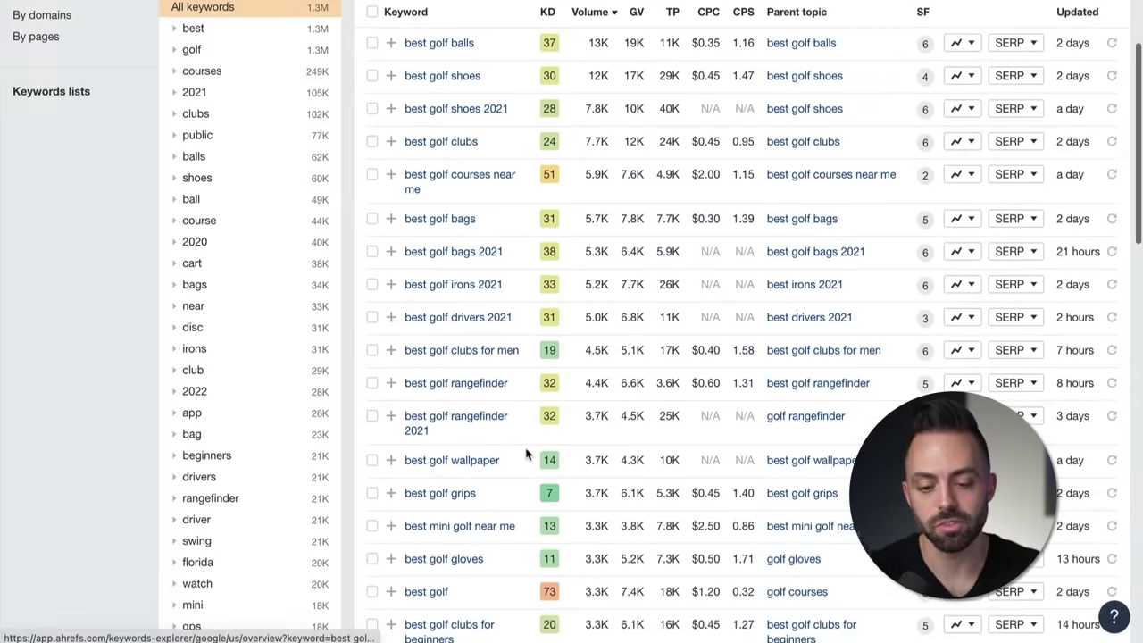
{"action": "scroll", "coordinate": [528, 456], "scroll_direction": "up", "scroll_amount": 3}
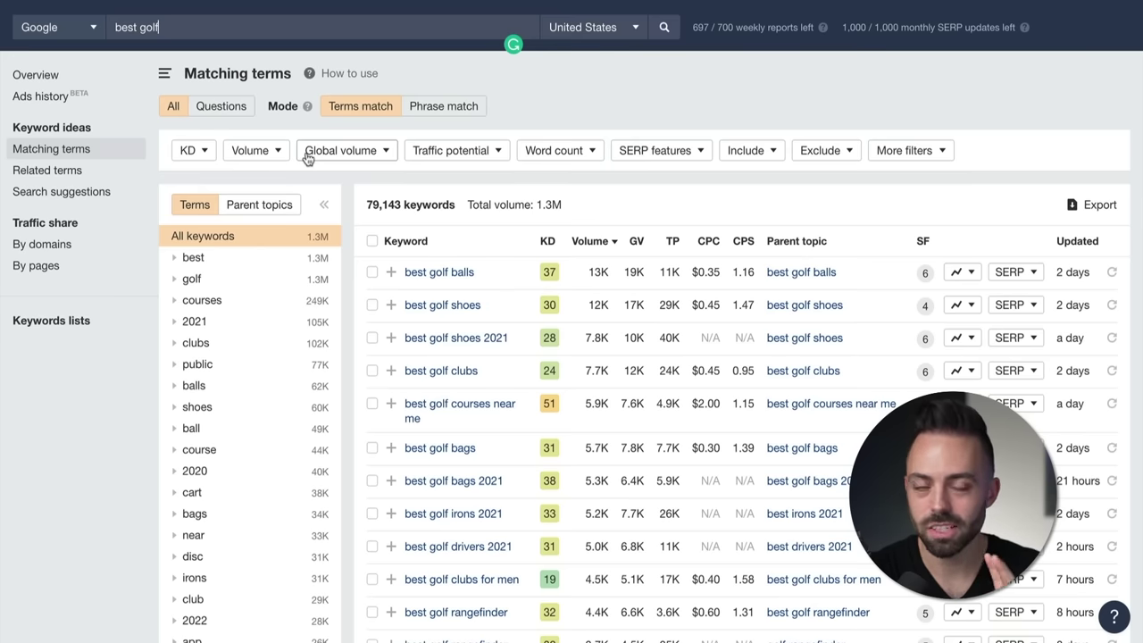
Step: Replace the query with "how to golf" and review the matching how-to keywords
{"action": "left_click_drag", "start_coordinate": [179, 22], "coordinate": [111, 28]}
{"action": "type", "text": "how to golf"}
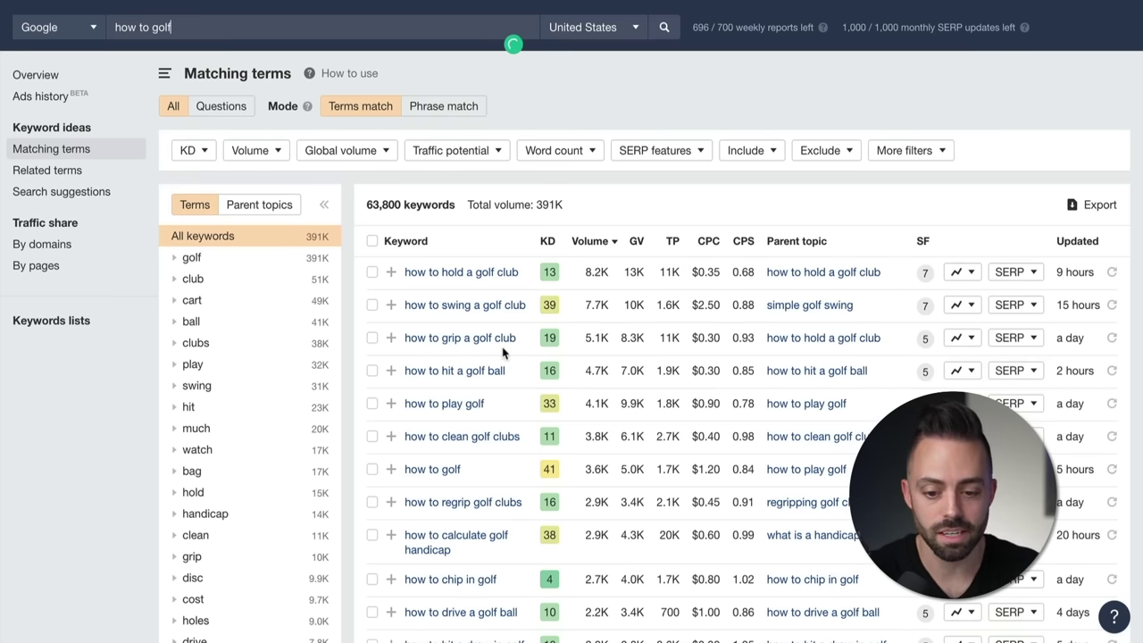
{"action": "scroll", "coordinate": [509, 357], "scroll_direction": "down", "scroll_amount": 1}
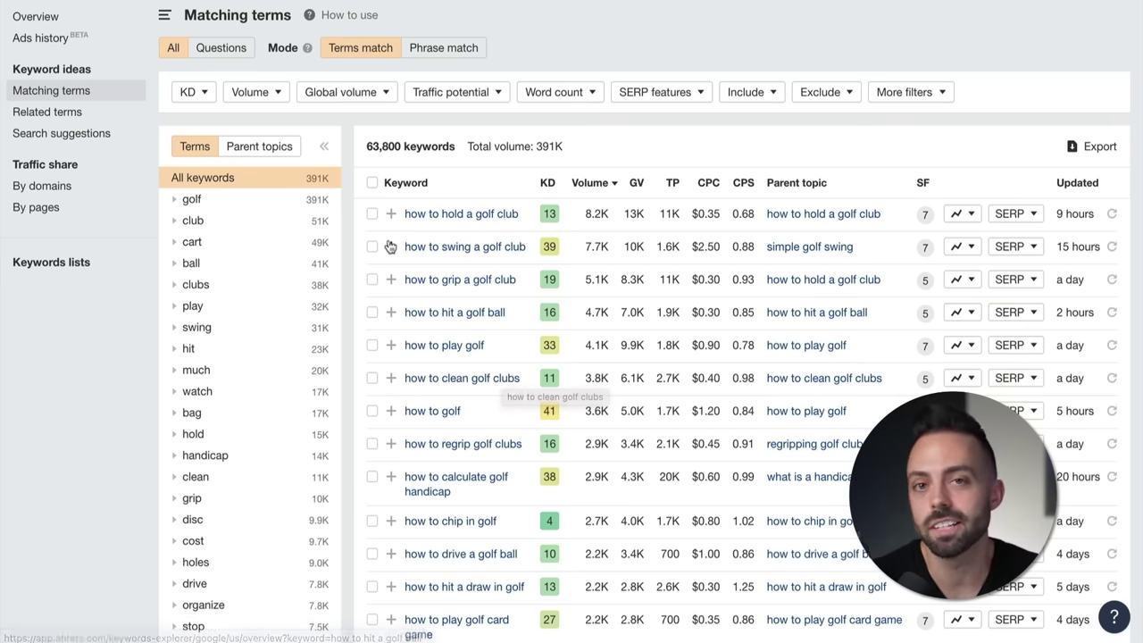
Step: Replace the keyword query with "best couch" and load its matching terms
{"action": "scroll", "coordinate": [390, 247], "scroll_direction": "up", "scroll_amount": 1}
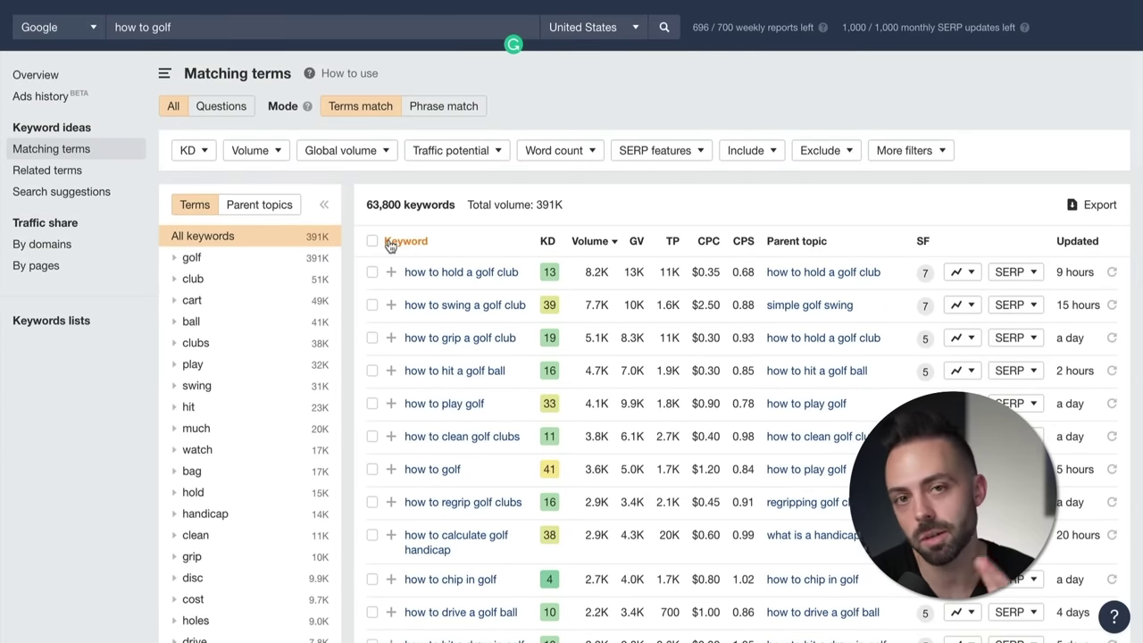
{"action": "key", "text": "ctrl+a"}
{"action": "type", "text": "best couch"}
{"action": "key", "text": "Return"}
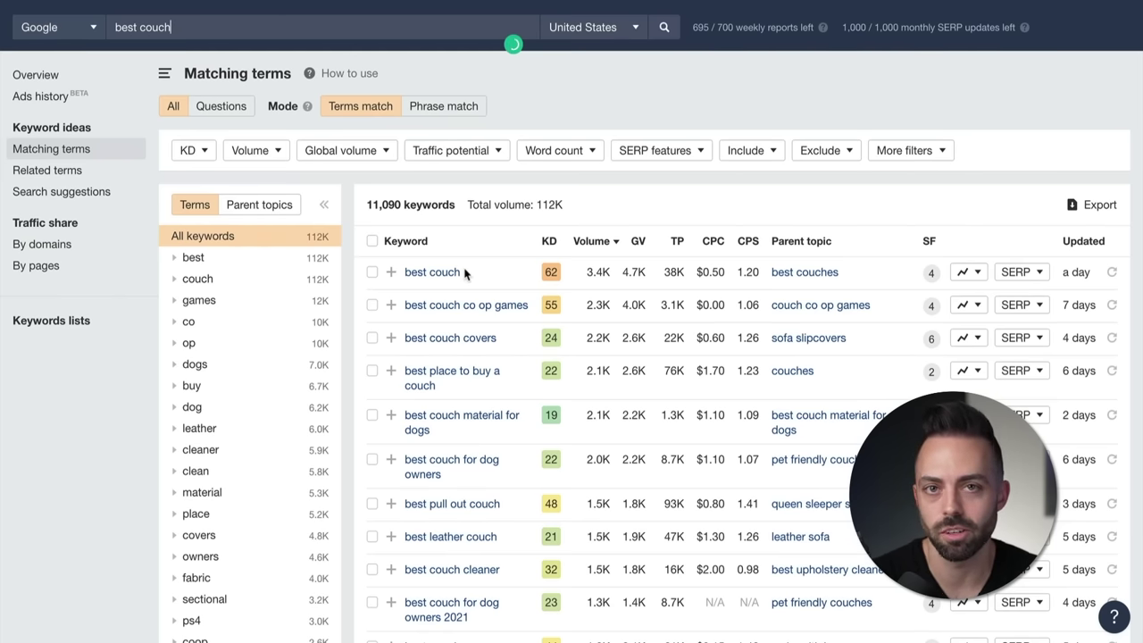
Step: Filter the "best couch" matching terms to a maximum keyword difficulty of 10
{"action": "left_click", "coordinate": [192, 150]}
{"action": "left_click", "coordinate": [339, 182]}
{"action": "type", "text": "10"}
{"action": "key", "text": "Return"}
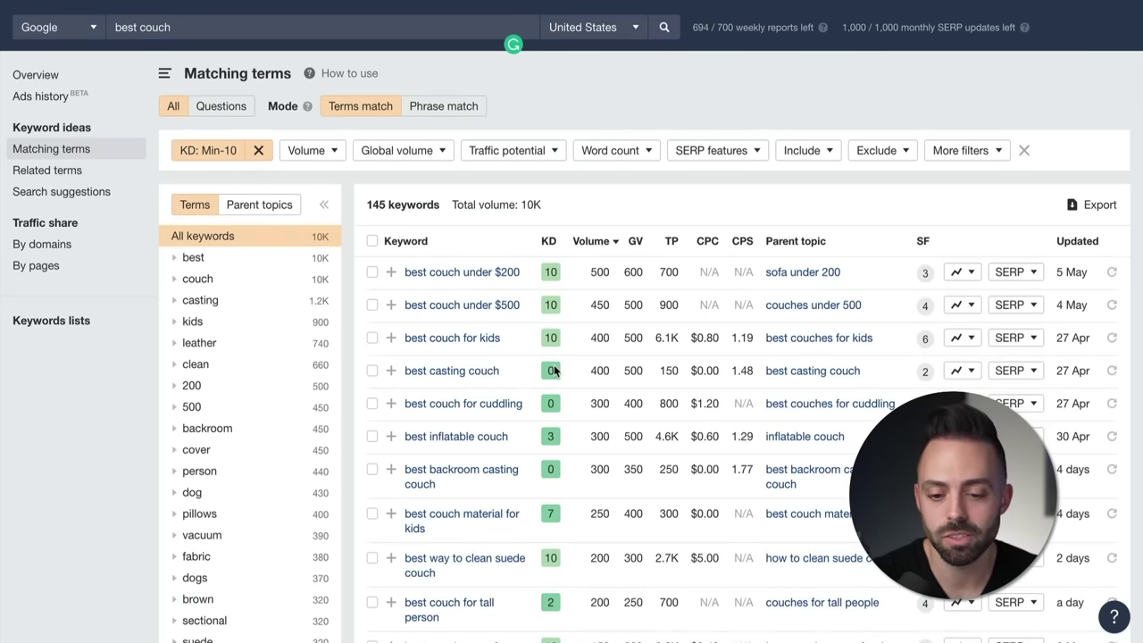
Step: Open the overview for "best inflatable couch" and examine the domain ratings and traffic of its top-ranking search results
{"action": "scroll", "coordinate": [559, 366], "scroll_direction": "down", "scroll_amount": 1}
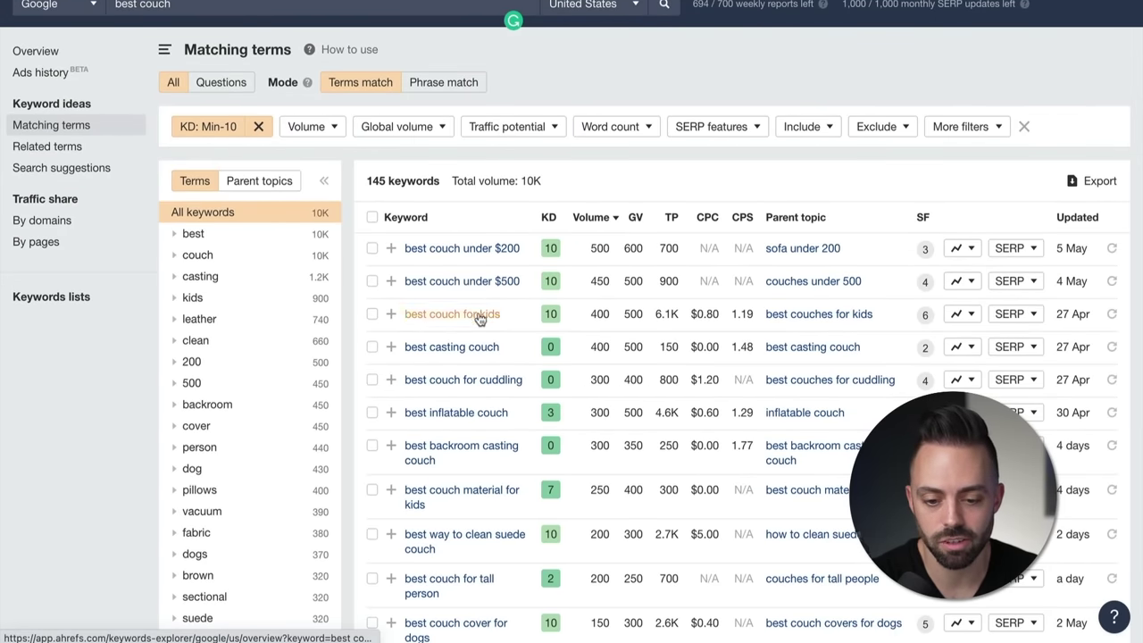
{"action": "left_click", "coordinate": [485, 413]}
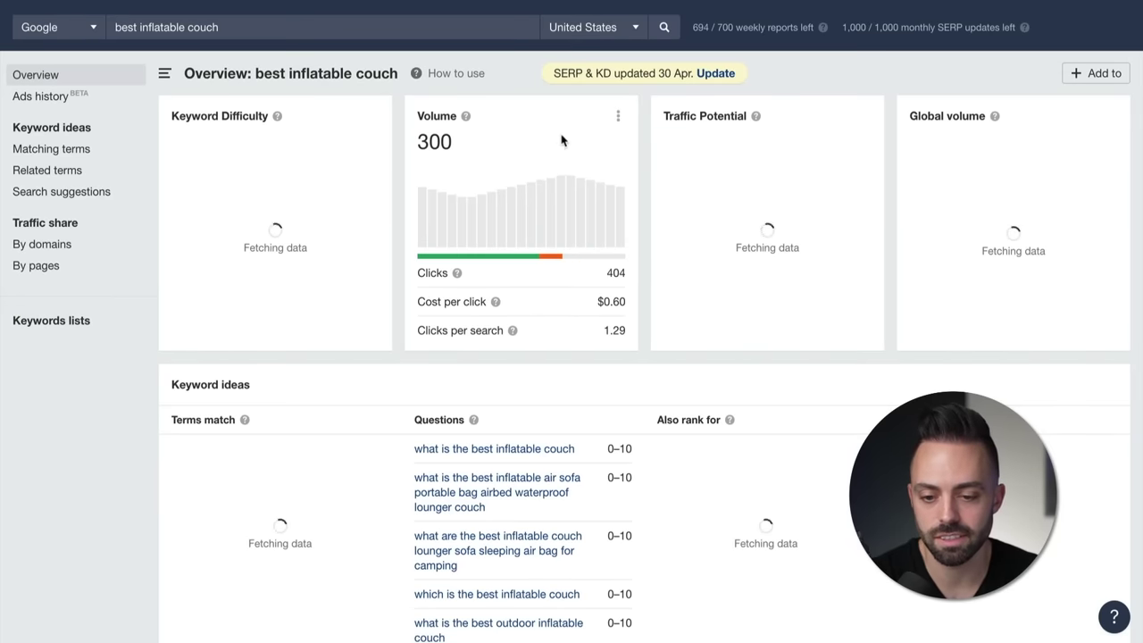
{"action": "scroll", "coordinate": [663, 331], "scroll_direction": "down", "scroll_amount": 15}
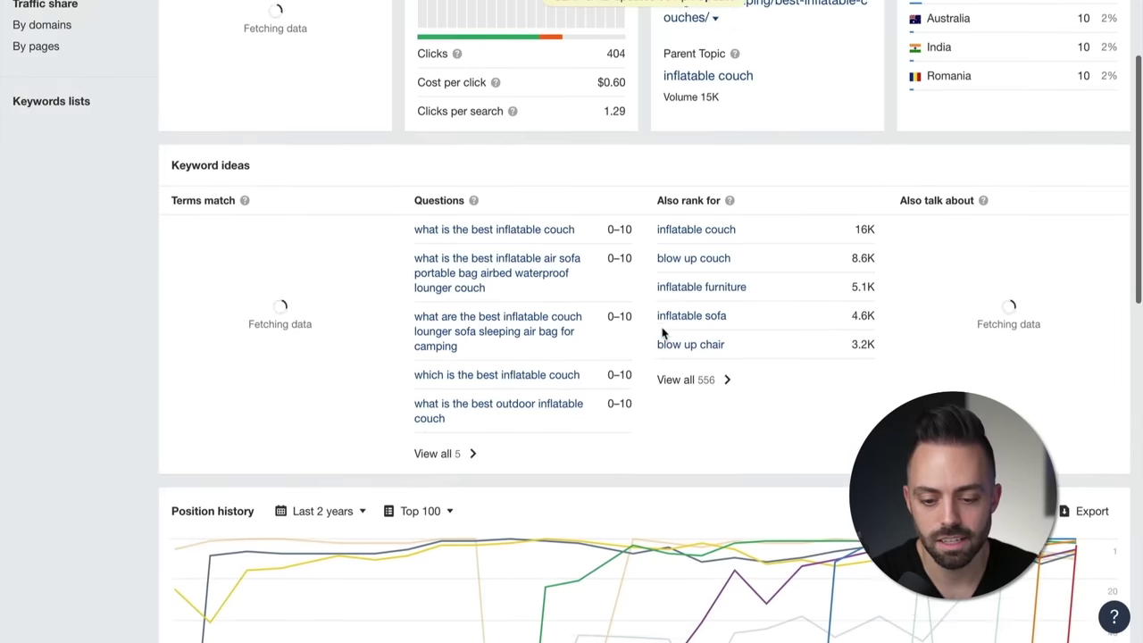
{"action": "scroll", "coordinate": [663, 331], "scroll_direction": "down", "scroll_amount": 3}
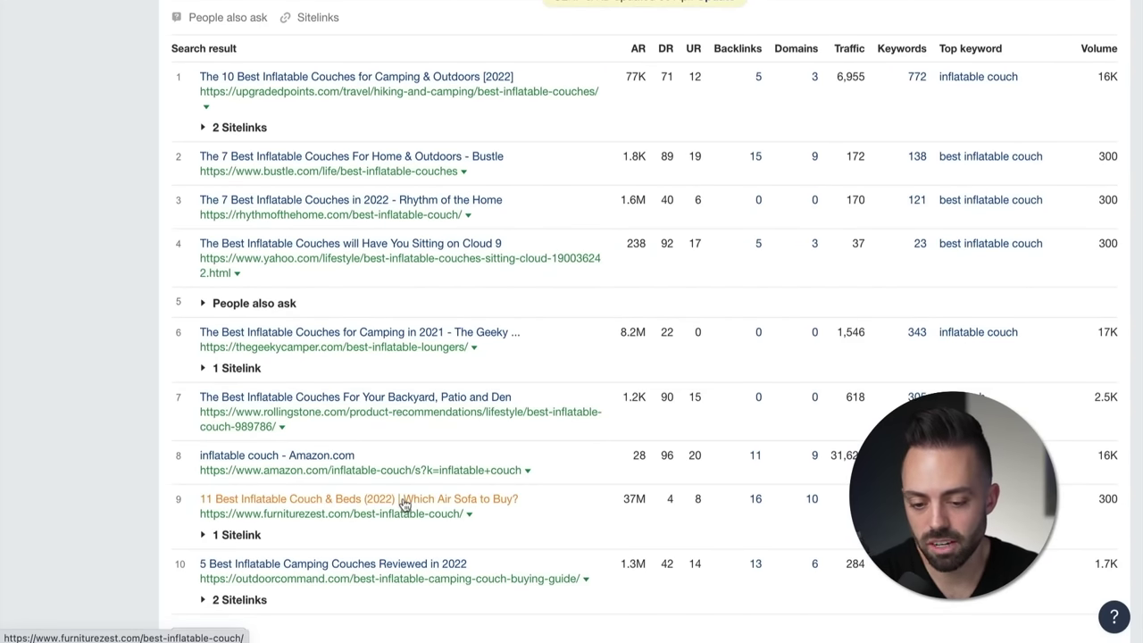
{"action": "scroll", "coordinate": [440, 503], "scroll_direction": "up", "scroll_amount": 1}
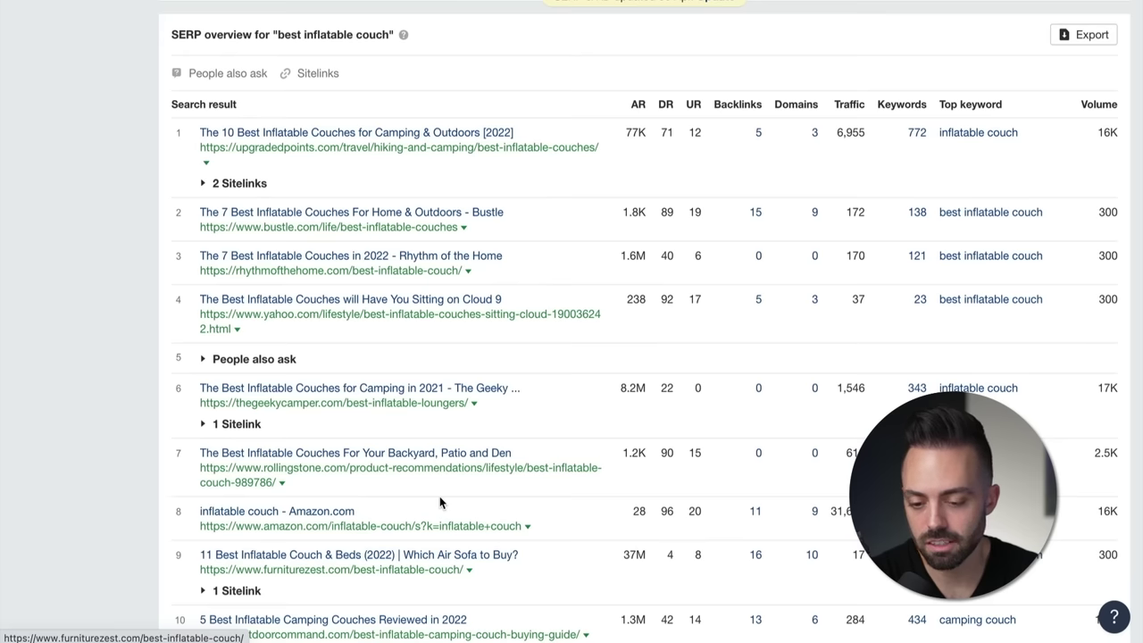
{"action": "scroll", "coordinate": [528, 492], "scroll_direction": "down", "scroll_amount": 1}
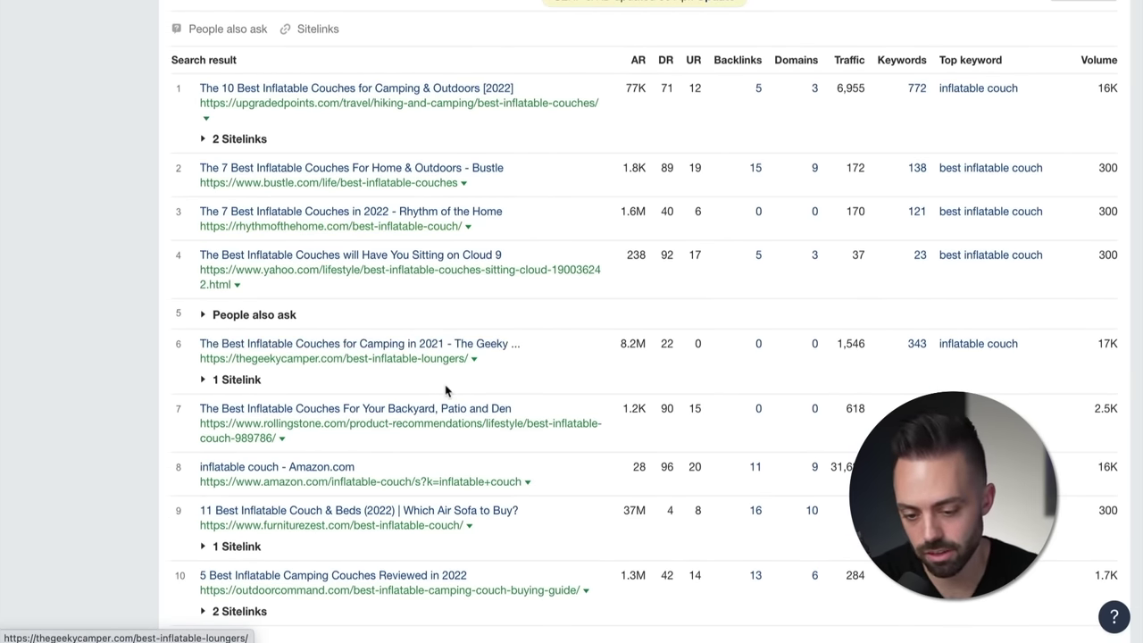
{"action": "scroll", "coordinate": [438, 385], "scroll_direction": "down", "scroll_amount": 1}
Step: Open the furniturezest.com article on the 11 best inflatable couches, review its product list, and return to the keyword's search results
{"action": "left_click", "coordinate": [438, 451]}
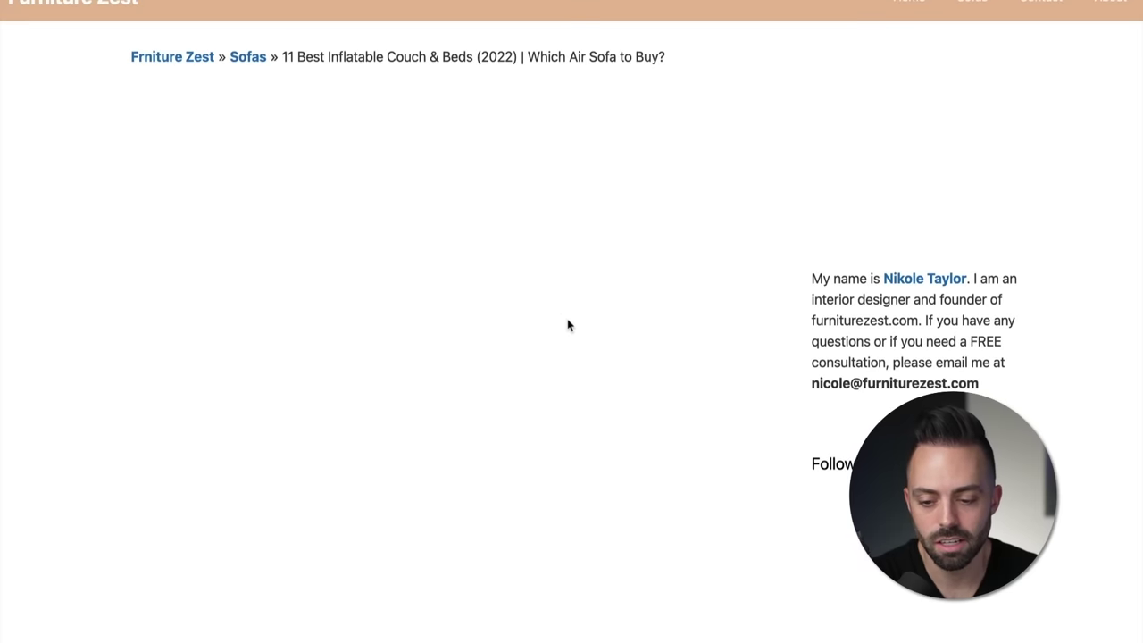
{"action": "scroll", "coordinate": [567, 324], "scroll_direction": "down", "scroll_amount": 3}
{"action": "scroll", "coordinate": [567, 324], "scroll_direction": "up", "scroll_amount": 3}
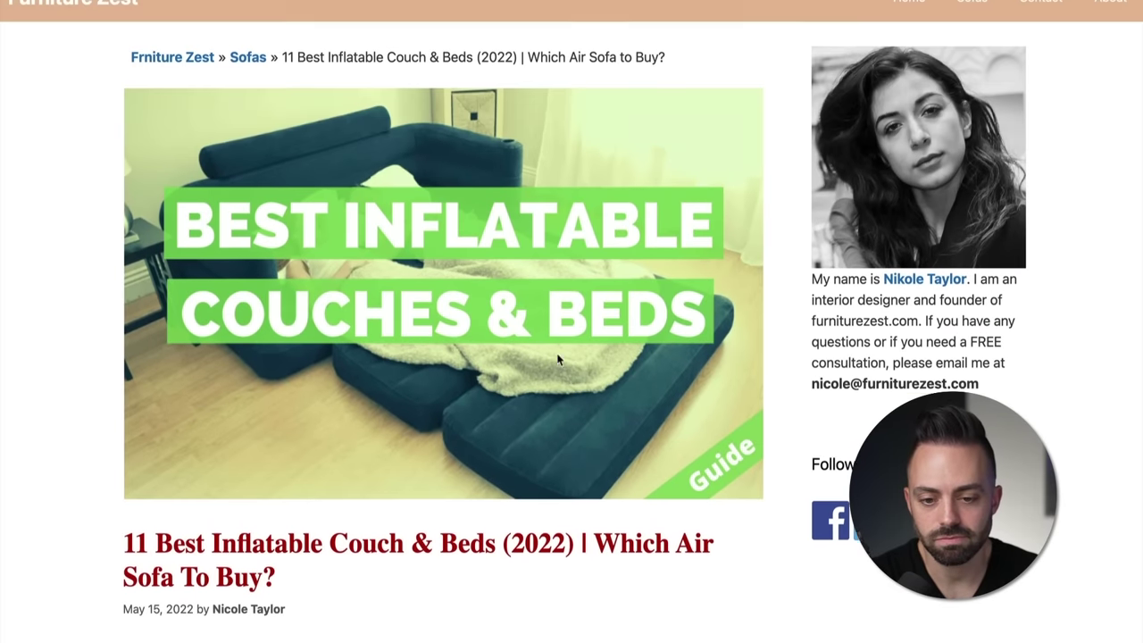
{"action": "scroll", "coordinate": [480, 327], "scroll_direction": "down", "scroll_amount": 1}
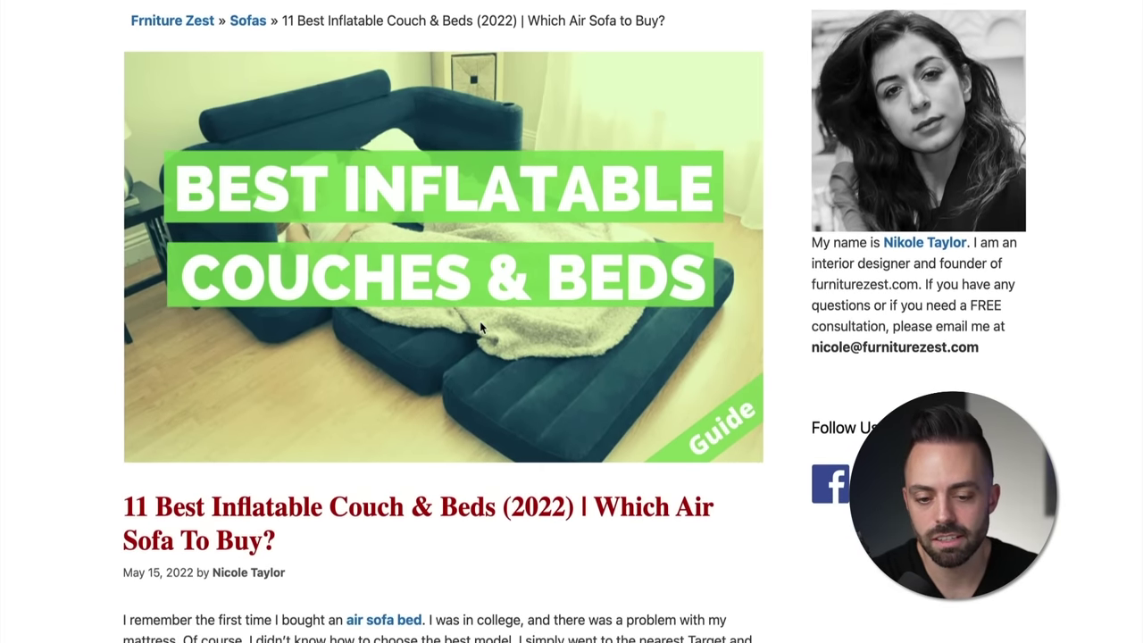
{"action": "scroll", "coordinate": [479, 327], "scroll_direction": "down", "scroll_amount": 10}
{"action": "scroll", "coordinate": [480, 327], "scroll_direction": "down", "scroll_amount": 6}
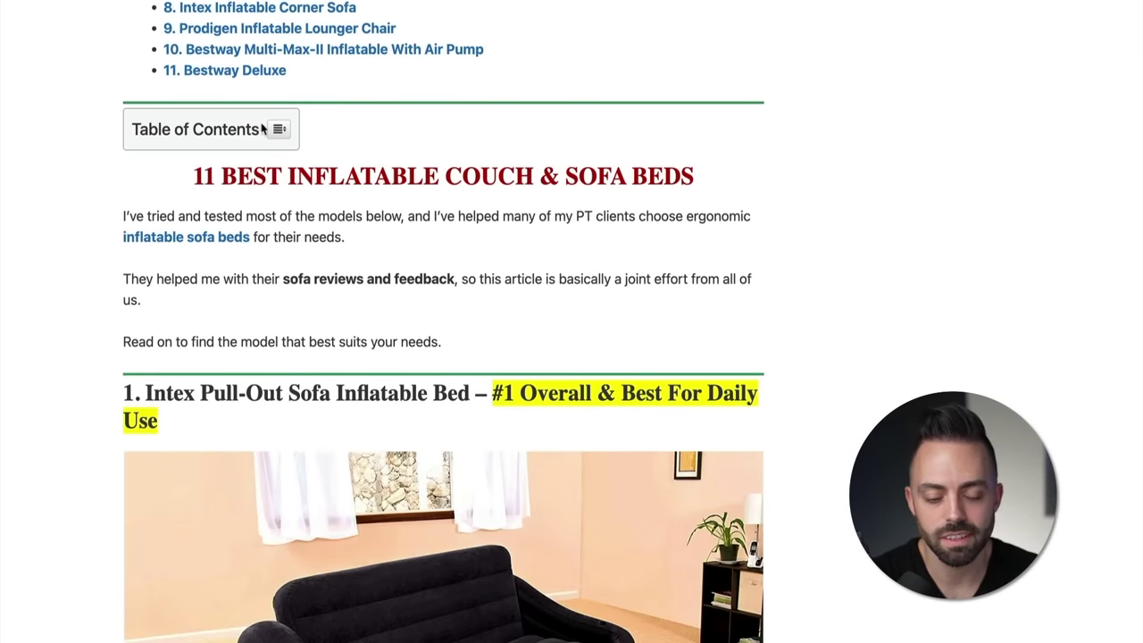
{"action": "scroll", "coordinate": [357, 363], "scroll_direction": "down", "scroll_amount": 18}
{"action": "scroll", "coordinate": [380, 418], "scroll_direction": "down", "scroll_amount": 3}
{"action": "left_click", "coordinate": [444, 308]}
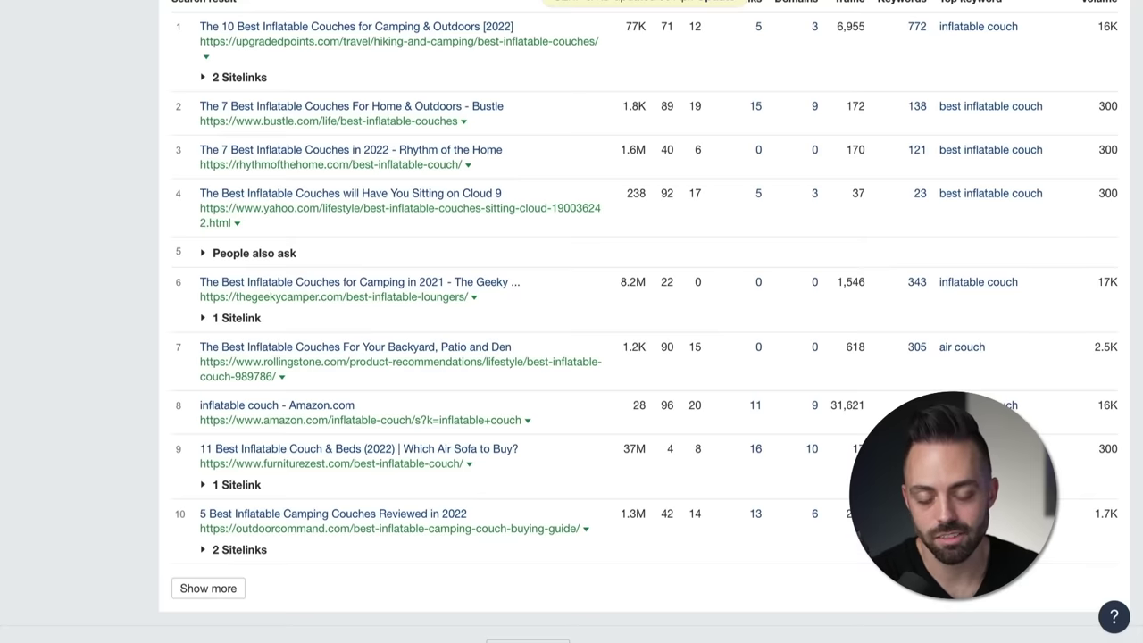
{"action": "scroll", "coordinate": [571, 357], "scroll_direction": "up", "scroll_amount": 10}
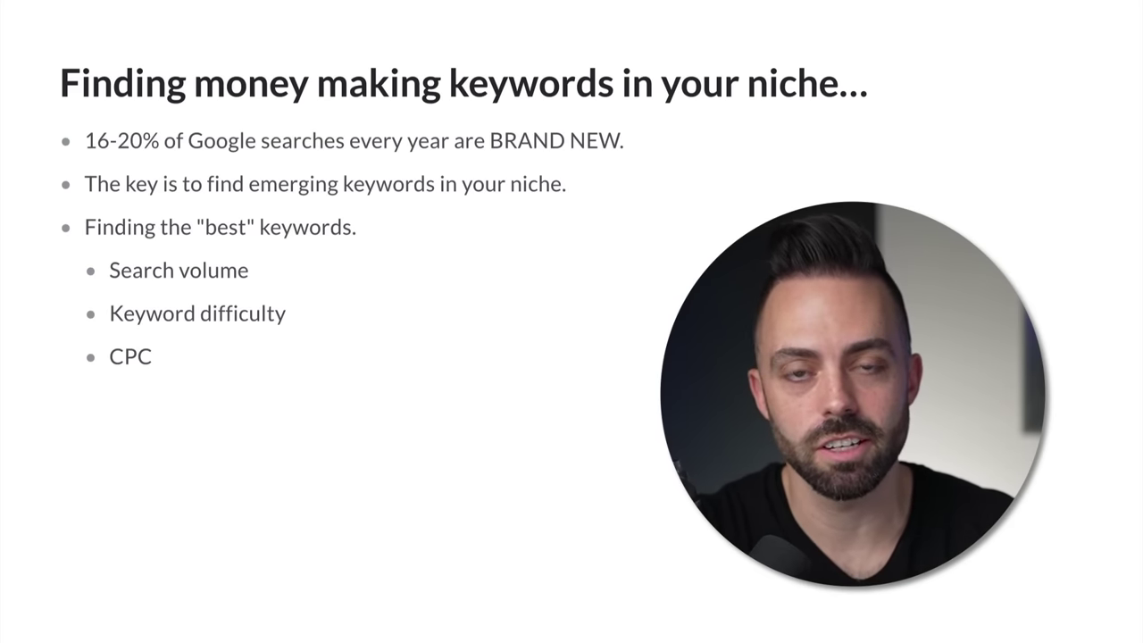
{"action": "key", "text": "Right"}
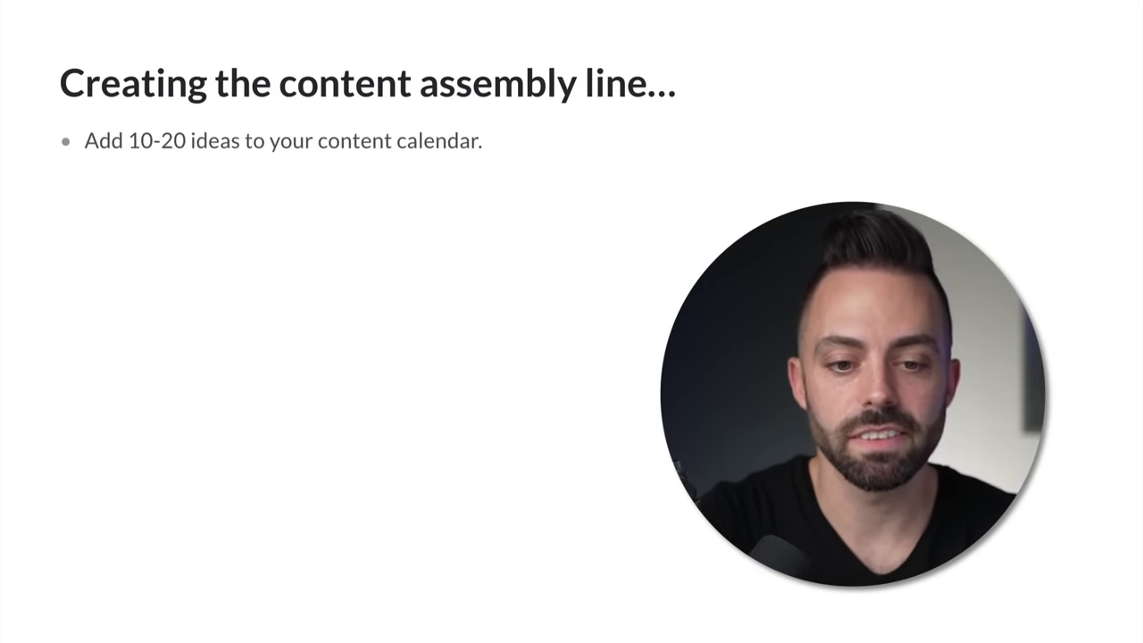